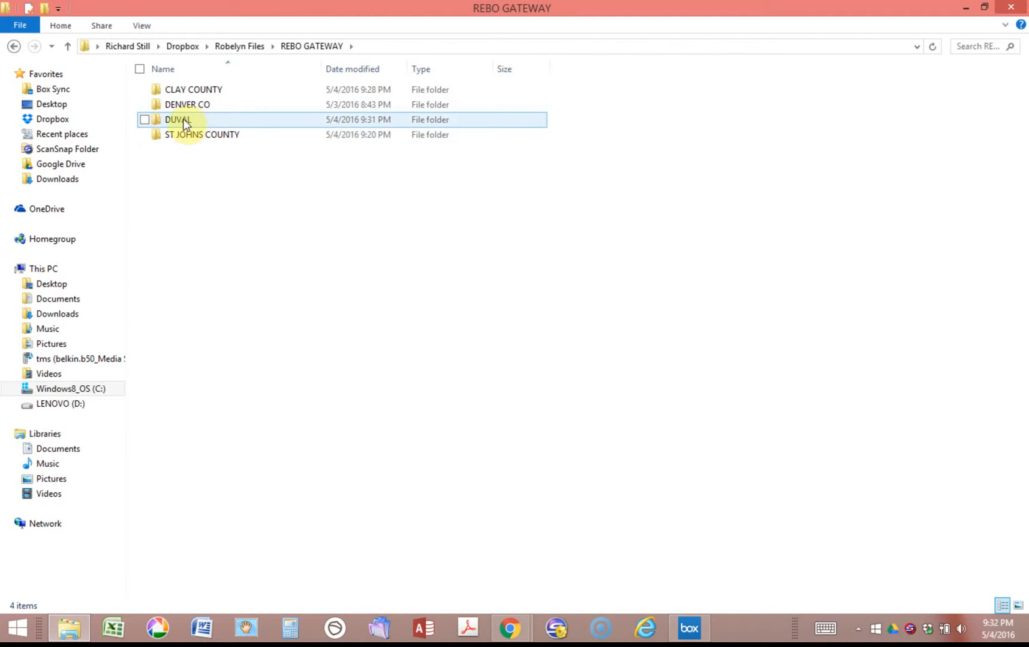
Open the DUVAL folder and duplicate the "00 - Master - Duval Empty Nesters - thru Block 91" file in it
{"action": "double_click", "coordinate": [182, 120]}
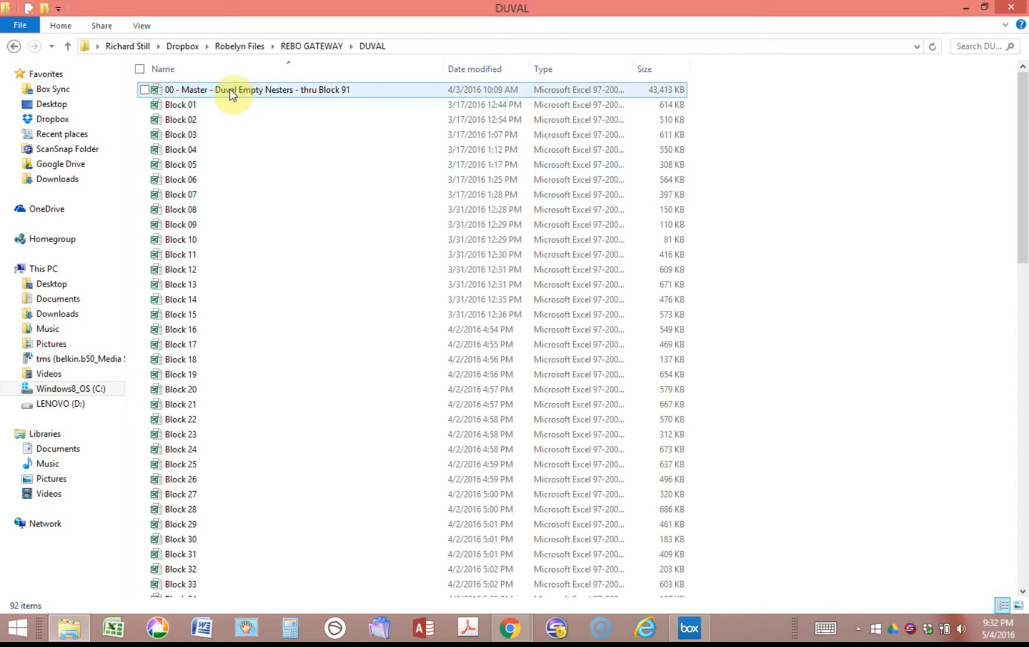
{"action": "right_click", "coordinate": [267, 91]}
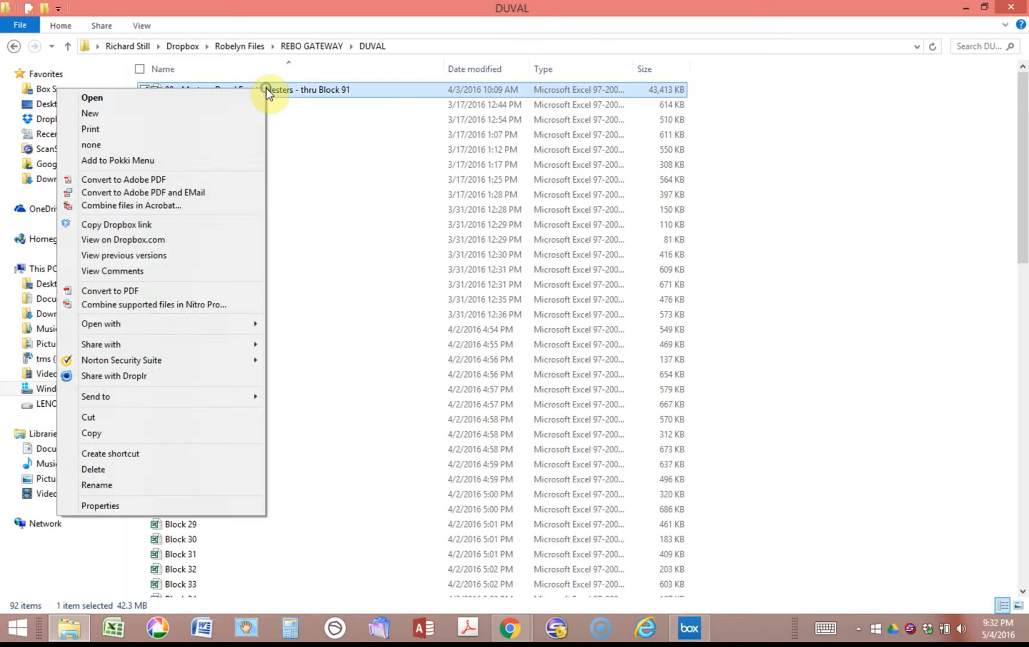
{"action": "left_click", "coordinate": [93, 434]}
{"action": "right_click", "coordinate": [327, 161]}
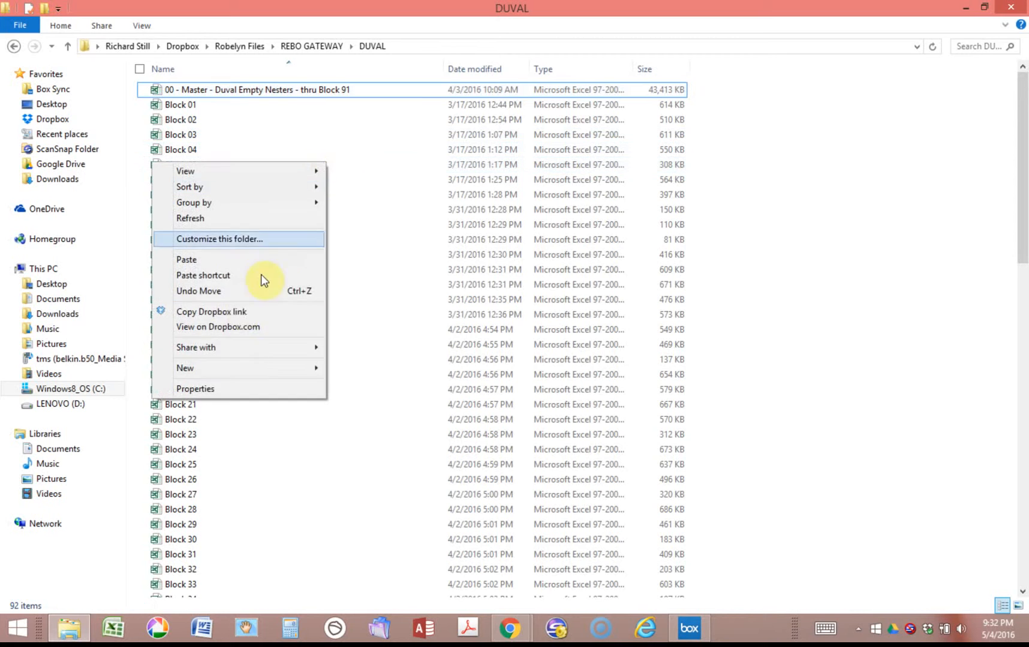
{"action": "left_click", "coordinate": [189, 258]}
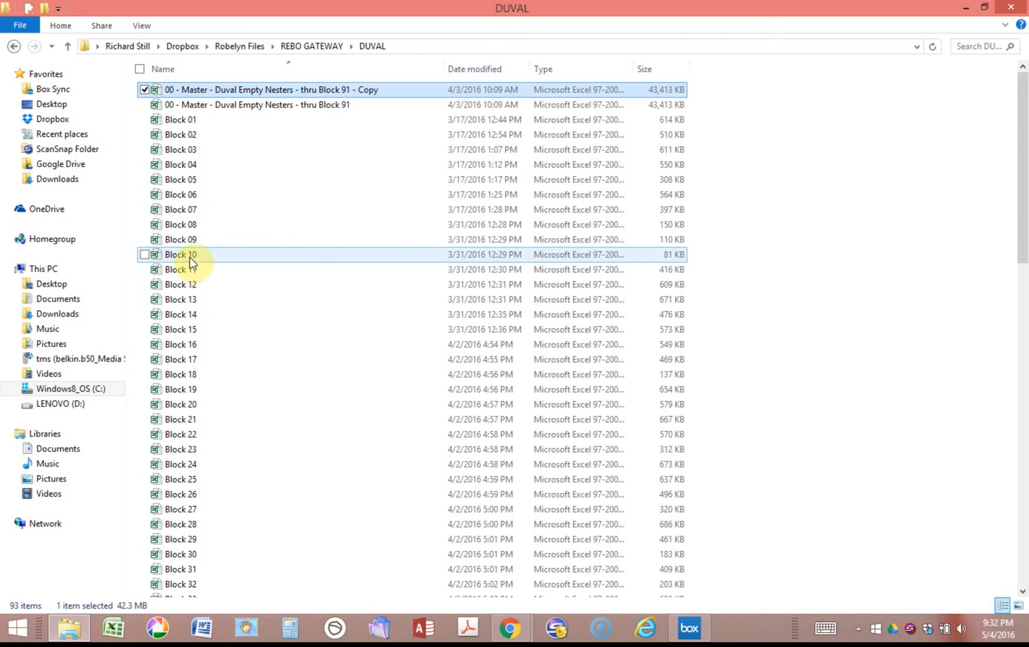
Rename the duplicated file as "00 - Master - Duval Import" and open it in Excel
{"action": "left_click", "coordinate": [275, 90]}
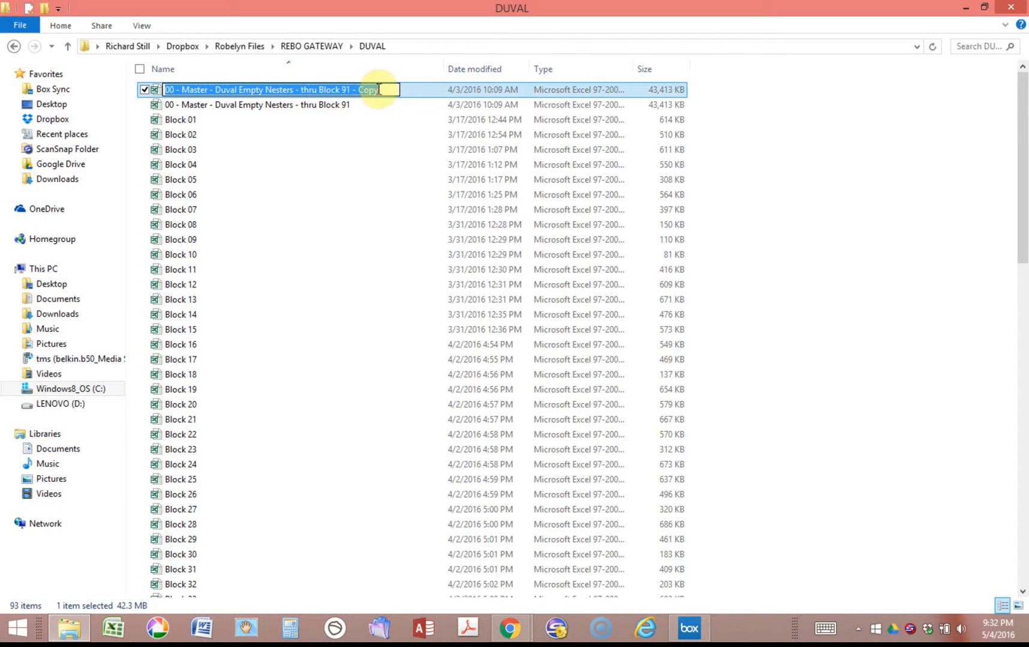
{"action": "left_click", "coordinate": [380, 90]}
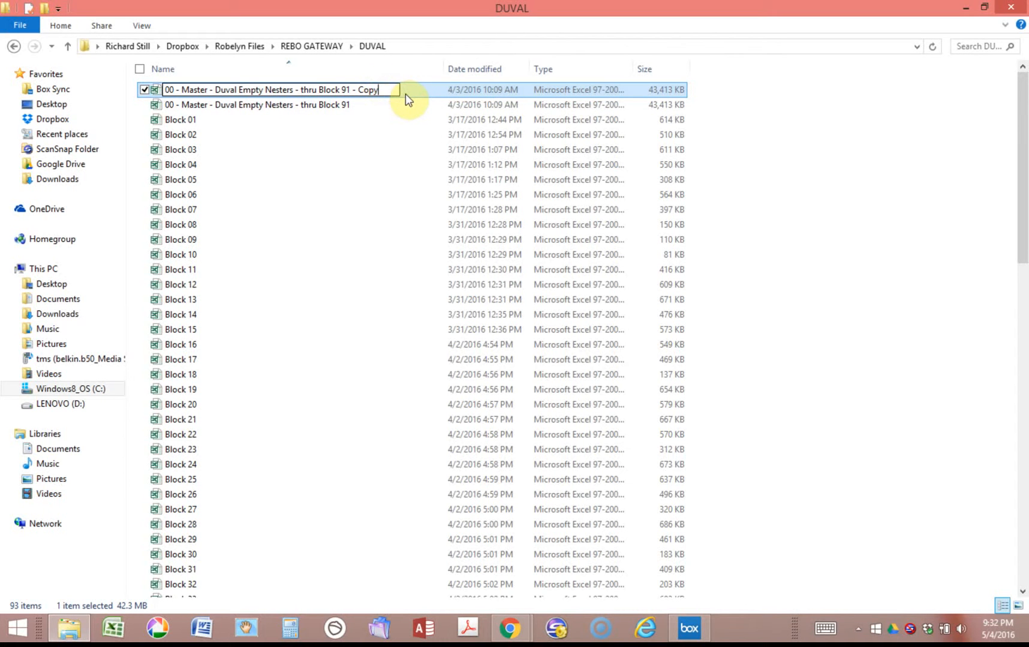
{"action": "key", "text": "BackSpace"}
{"action": "key", "text": "BackSpace"}
{"action": "key", "text": "BackSpace"}
{"action": "key", "text": "BackSpace"}
{"action": "key", "text": "BackSpace"}
{"action": "key", "text": "BackSpace"}
{"action": "key", "text": "BackSpace"}
{"action": "key", "text": "BackSpace"}
{"action": "key", "text": "BackSpace"}
{"action": "key", "text": "BackSpace"}
{"action": "key", "text": "BackSpace"}
{"action": "key", "text": "BackSpace"}
{"action": "key", "text": "BackSpace"}
{"action": "key", "text": "BackSpace"}
{"action": "key", "text": "BackSpace"}
{"action": "key", "text": "BackSpace"}
{"action": "key", "text": "BackSpace"}
{"action": "key", "text": "BackSpace"}
{"action": "key", "text": "BackSpace"}
{"action": "key", "text": "BackSpace"}
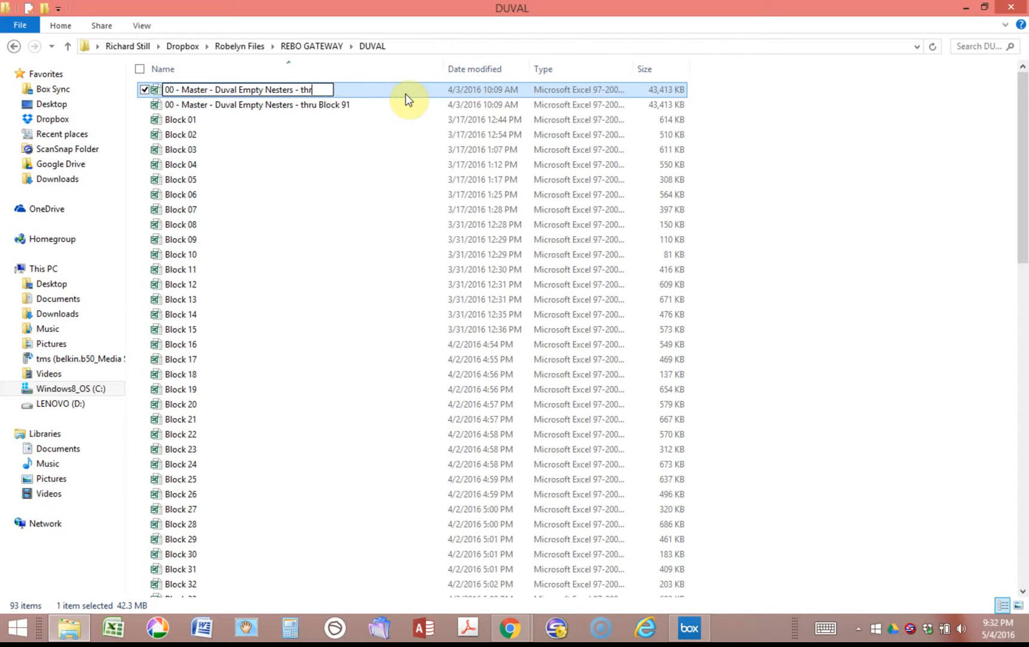
{"action": "key", "text": "BackSpace"}
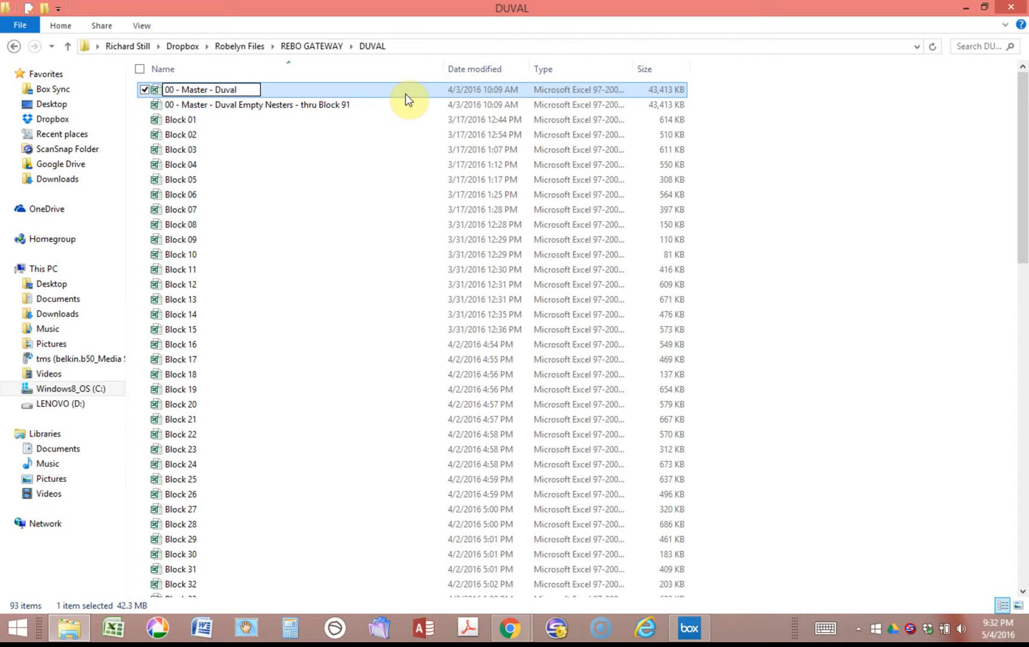
{"action": "type", "text": "Impoer"}
{"action": "key", "text": "BackSpace"}
{"action": "key", "text": "BackSpace"}
{"action": "key", "text": "BackSpace"}
{"action": "type", "text": "ort"}
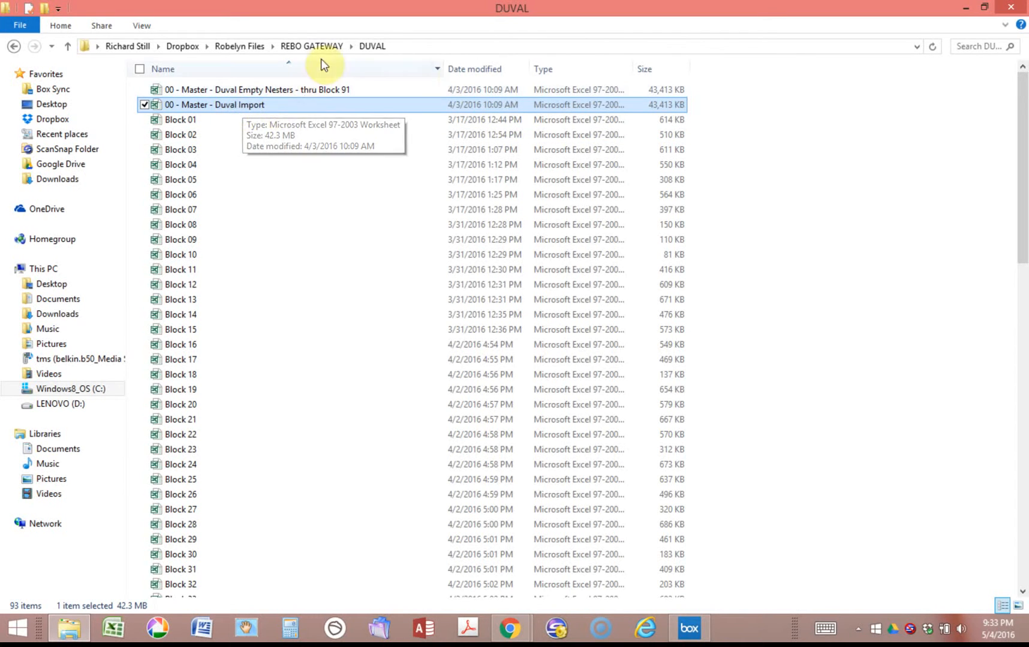
{"action": "double_click", "coordinate": [231, 105]}
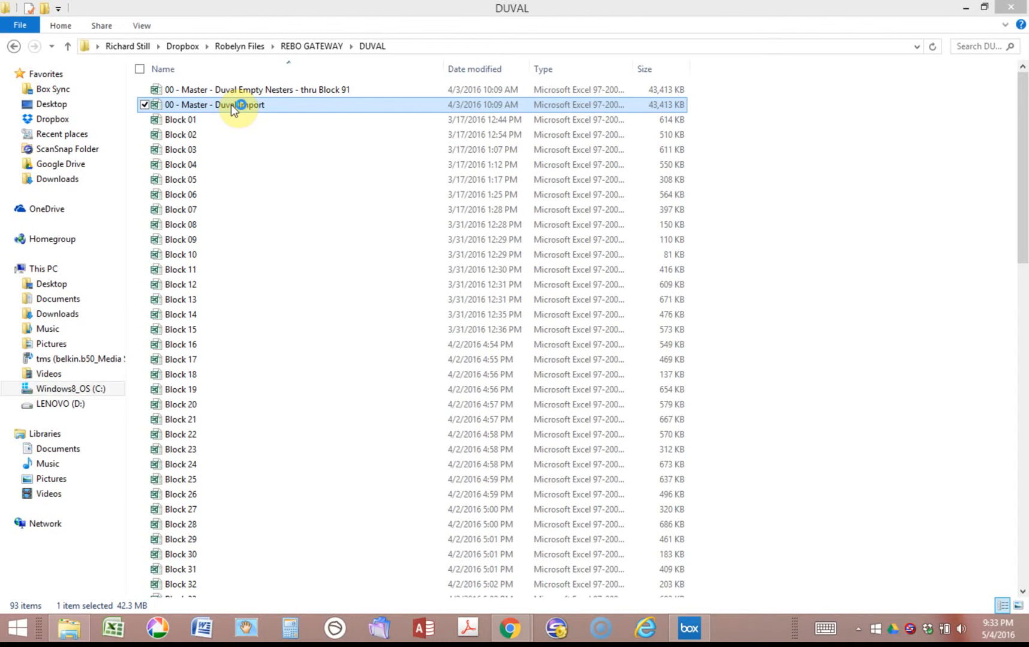
{"action": "double_click", "coordinate": [233, 106]}
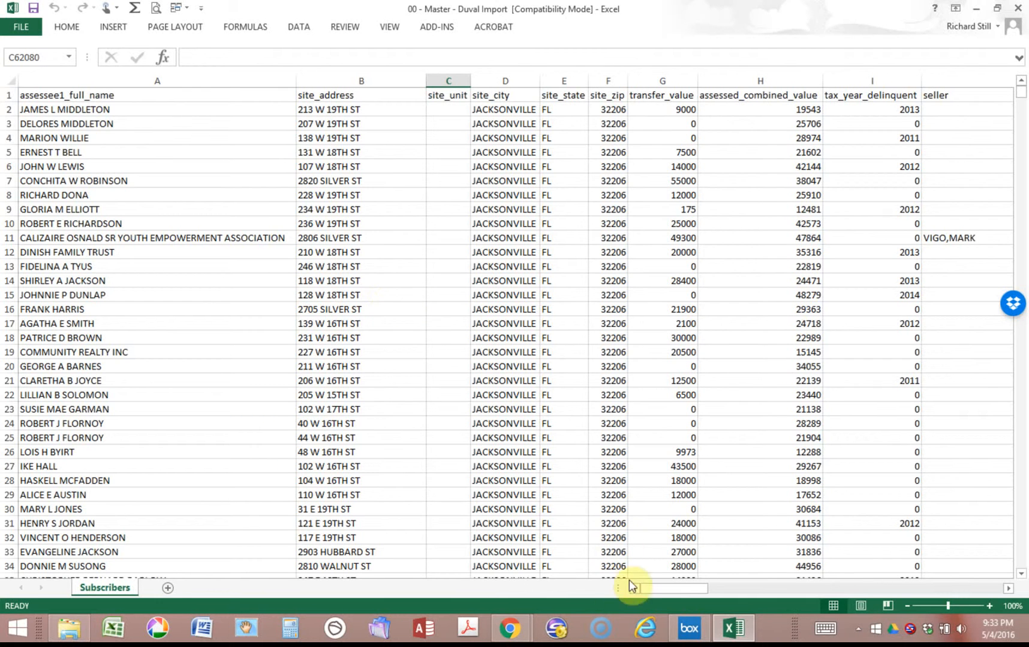
Switch to ReboGateway in Chrome, check the upload page's required list columns, and return to the Excel workbook
{"action": "mouse_move", "coordinate": [511, 634]}
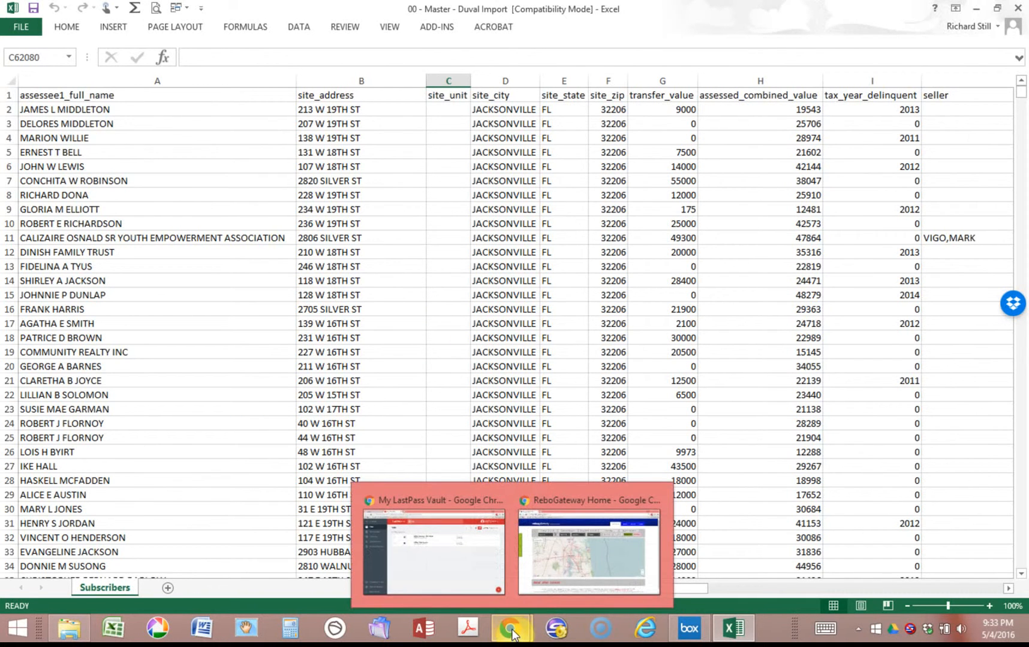
{"action": "left_click", "coordinate": [564, 566]}
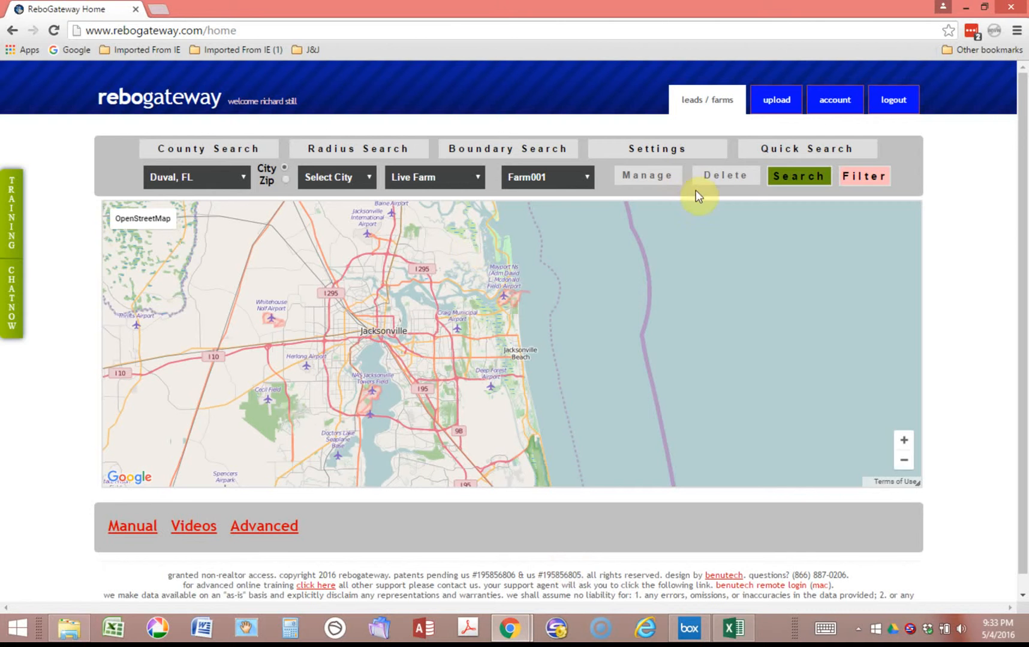
{"action": "left_click", "coordinate": [778, 104]}
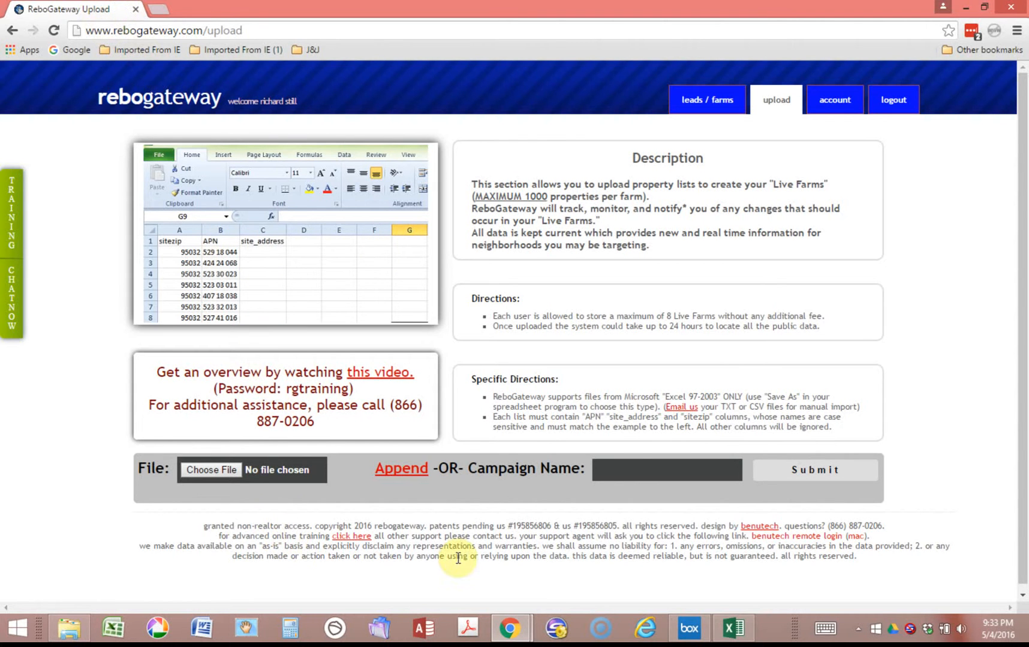
{"action": "mouse_move", "coordinate": [736, 628]}
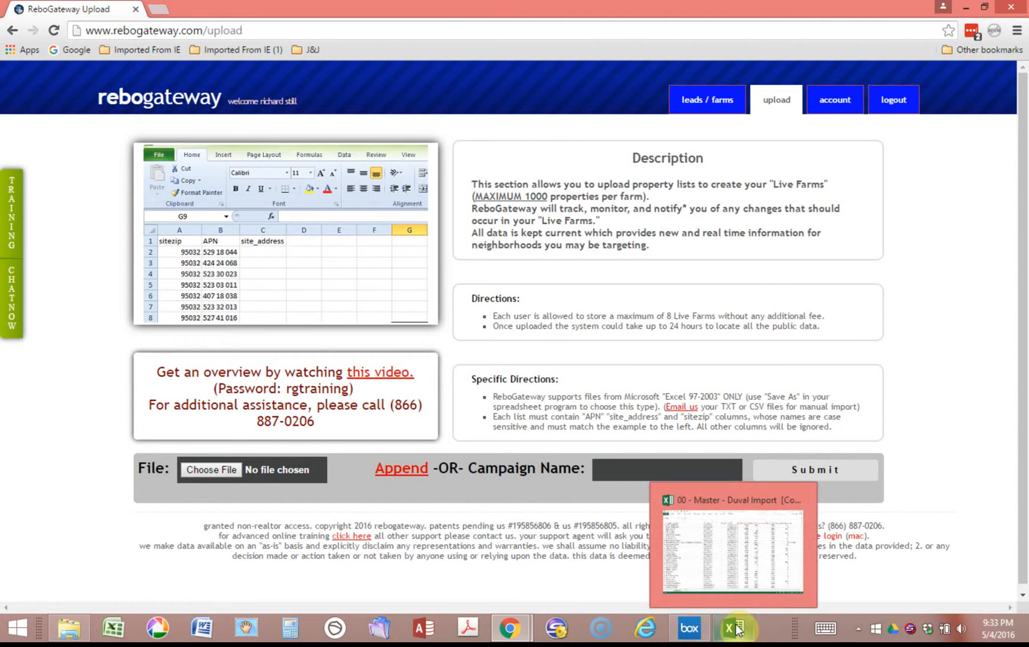
{"action": "left_click", "coordinate": [736, 627]}
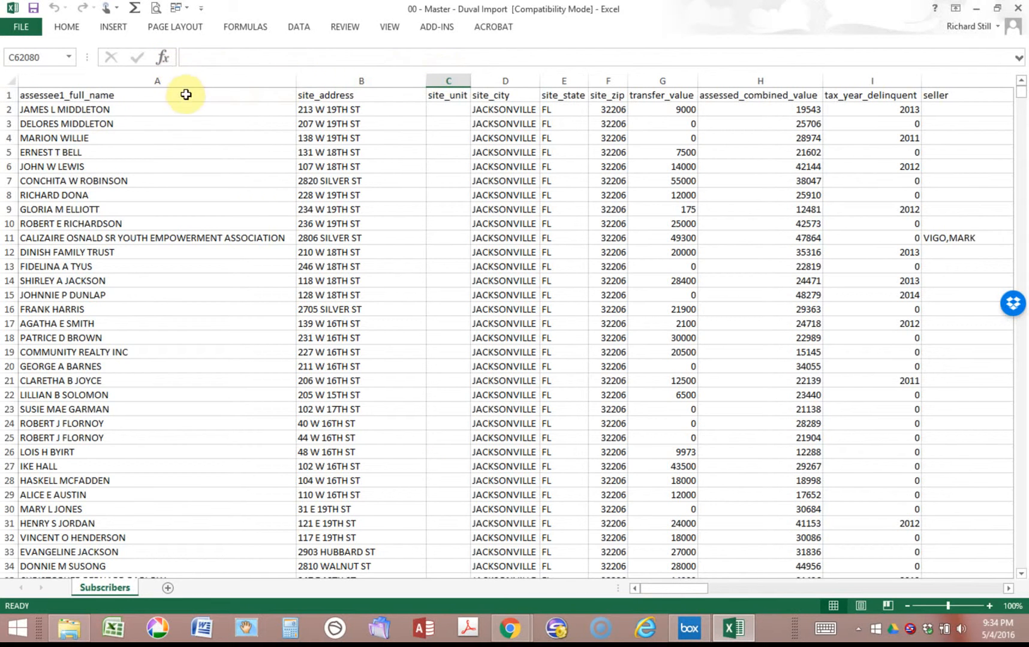
Insert three blank columns before the assessee1_full_name column
{"action": "left_click", "coordinate": [159, 79]}
{"action": "mouse_move", "coordinate": [159, 79]}
{"action": "left_mouse_down"}
{"action": "mouse_move", "coordinate": [356, 64]}
{"action": "mouse_move", "coordinate": [440, 76]}
{"action": "left_mouse_up"}
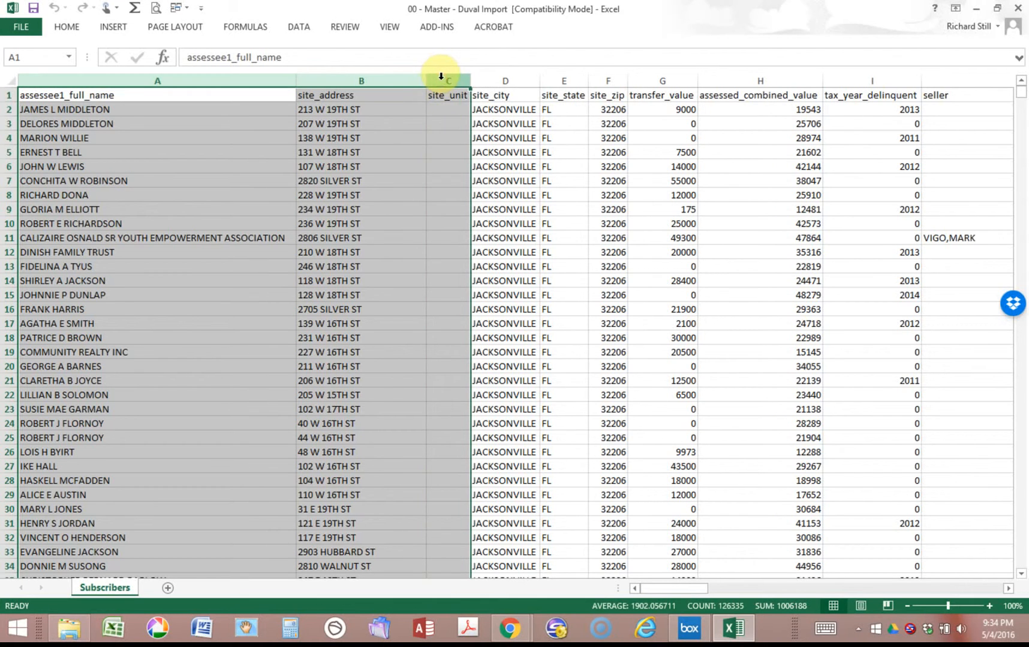
{"action": "right_click", "coordinate": [440, 76]}
{"action": "left_click", "coordinate": [466, 174]}
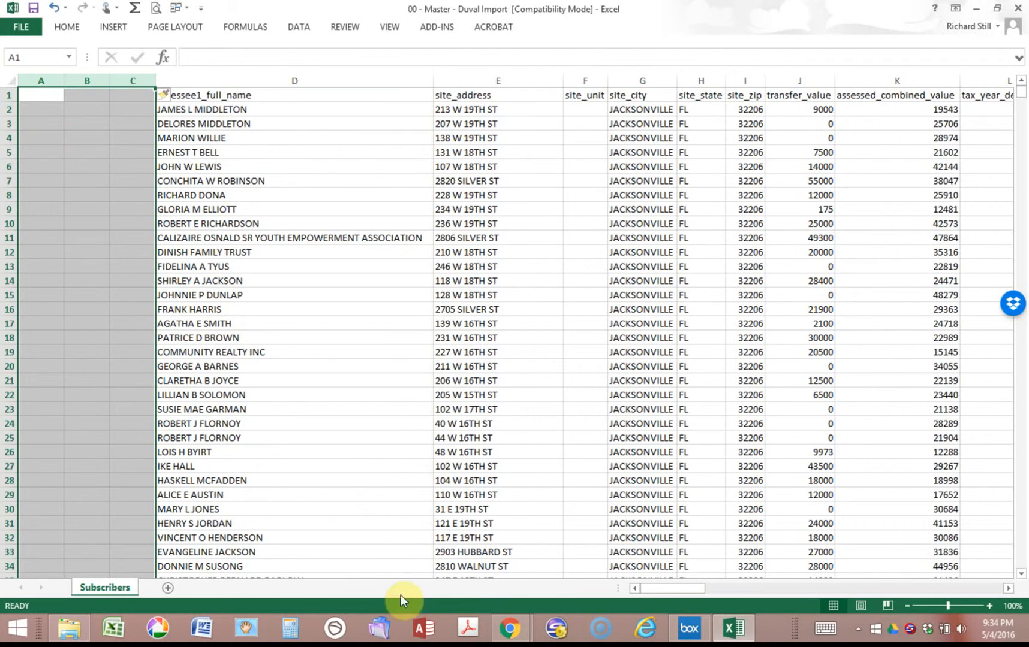
Copy the whole site_zip column into blank column A
{"action": "left_click", "coordinate": [745, 80]}
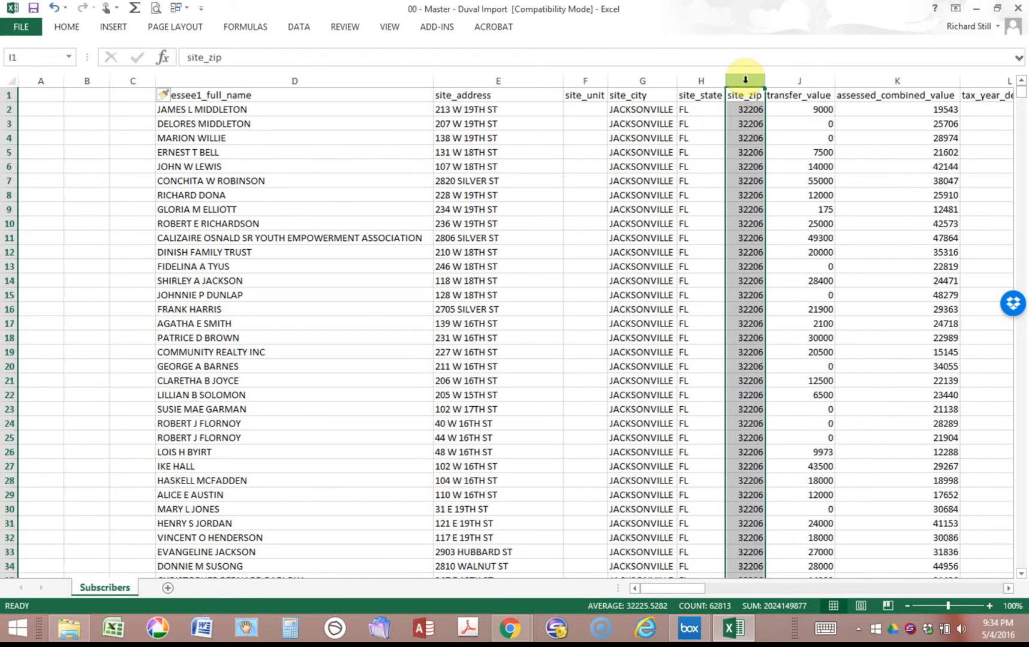
{"action": "right_click", "coordinate": [745, 81]}
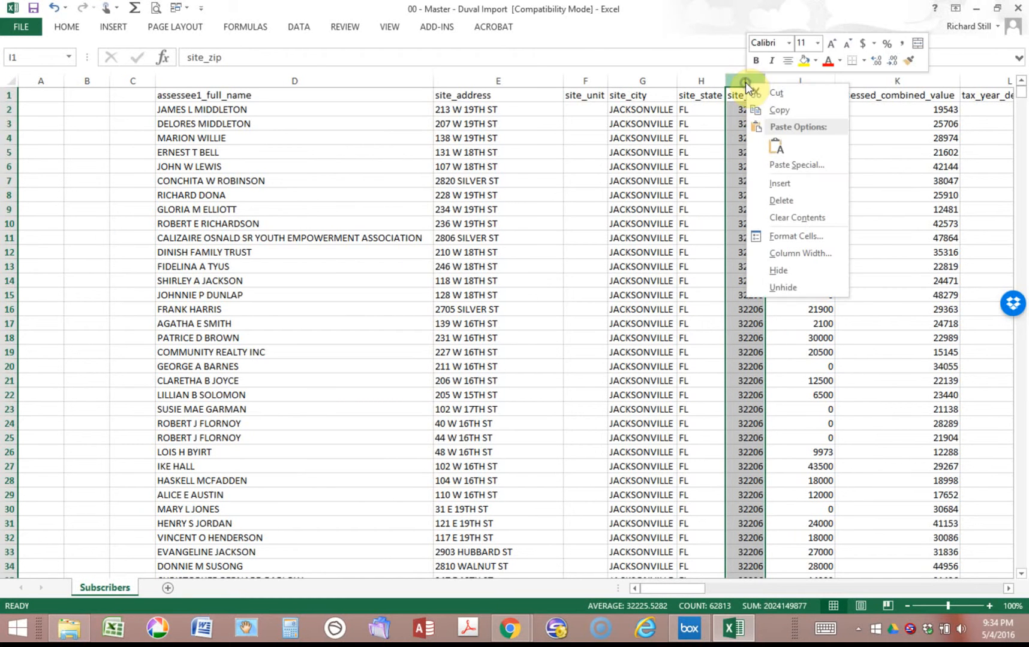
{"action": "left_click", "coordinate": [778, 110]}
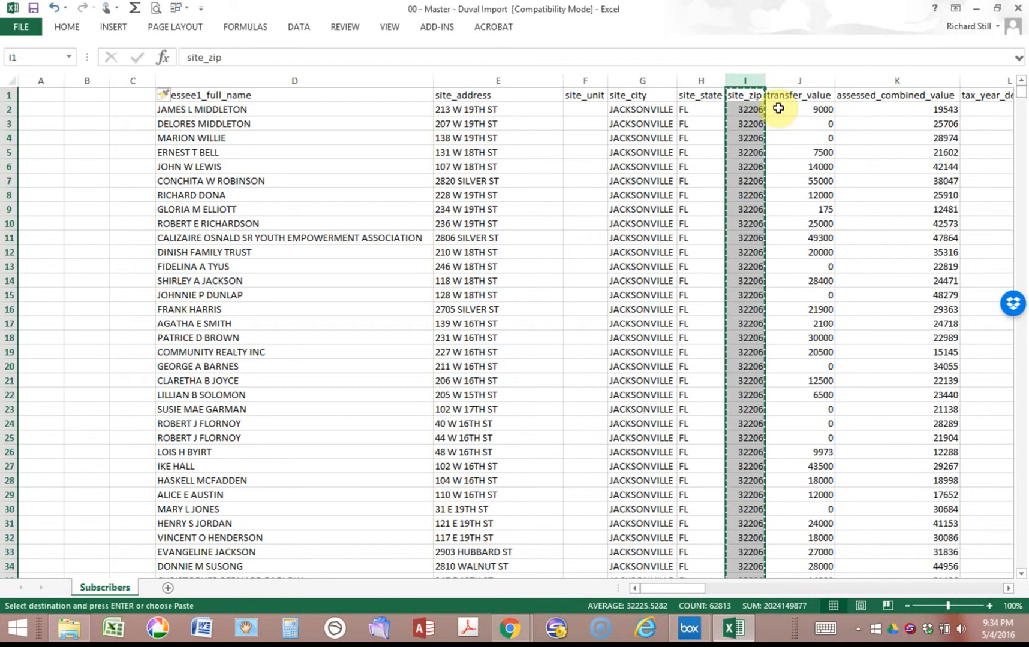
{"action": "left_click", "coordinate": [34, 94]}
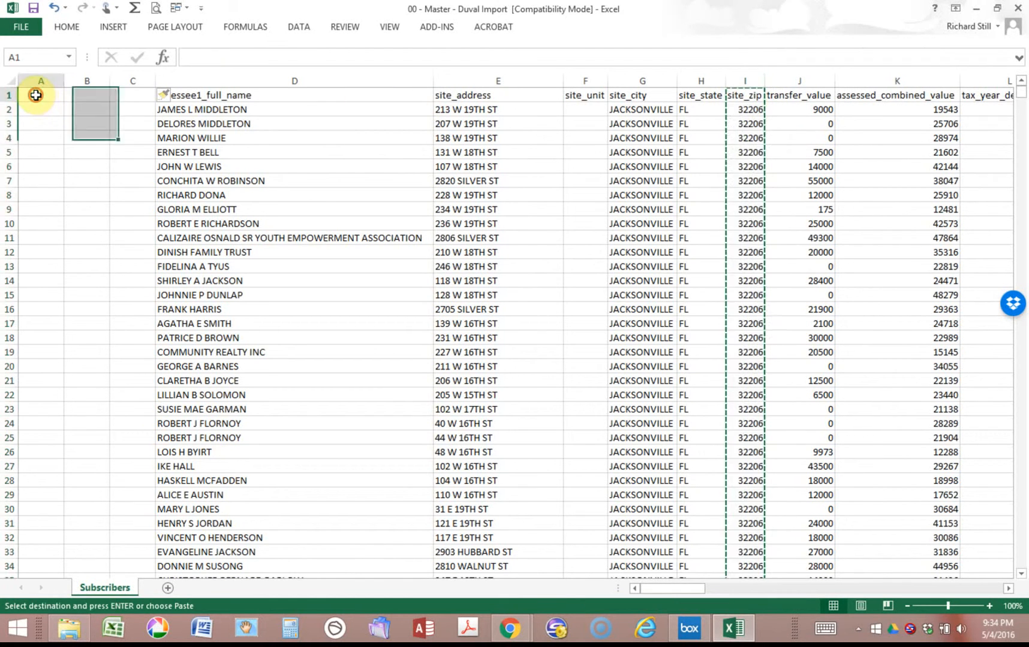
{"action": "right_click", "coordinate": [36, 95]}
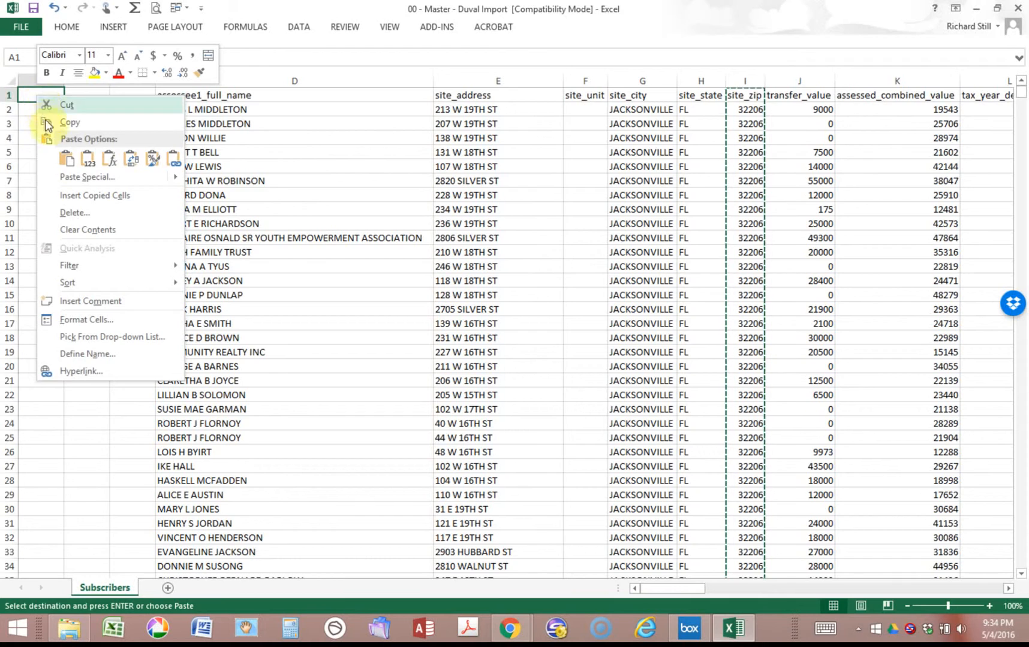
{"action": "left_click", "coordinate": [66, 158]}
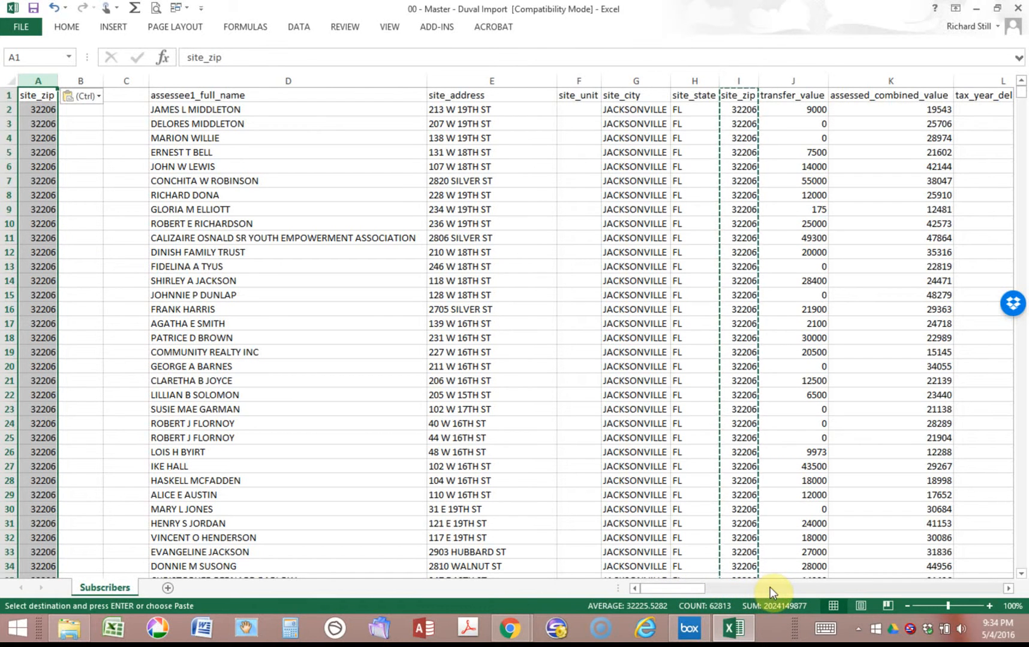
Copy the whole parcel_number column into blank column B
{"action": "left_click_drag", "start_coordinate": [1005, 588], "coordinate": [1002, 588]}
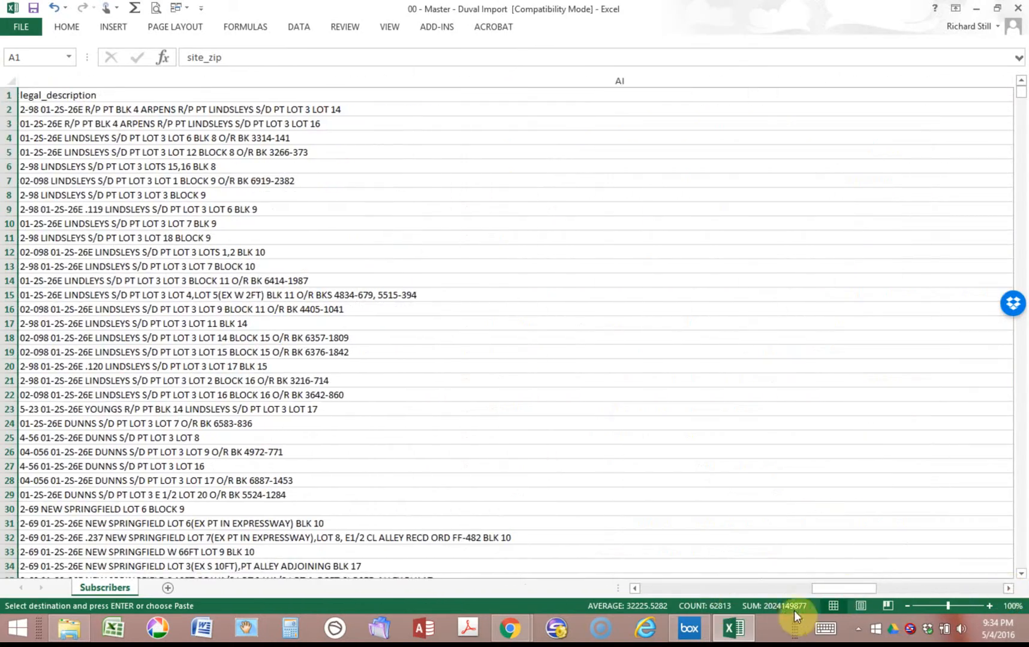
{"action": "left_click", "coordinate": [756, 589]}
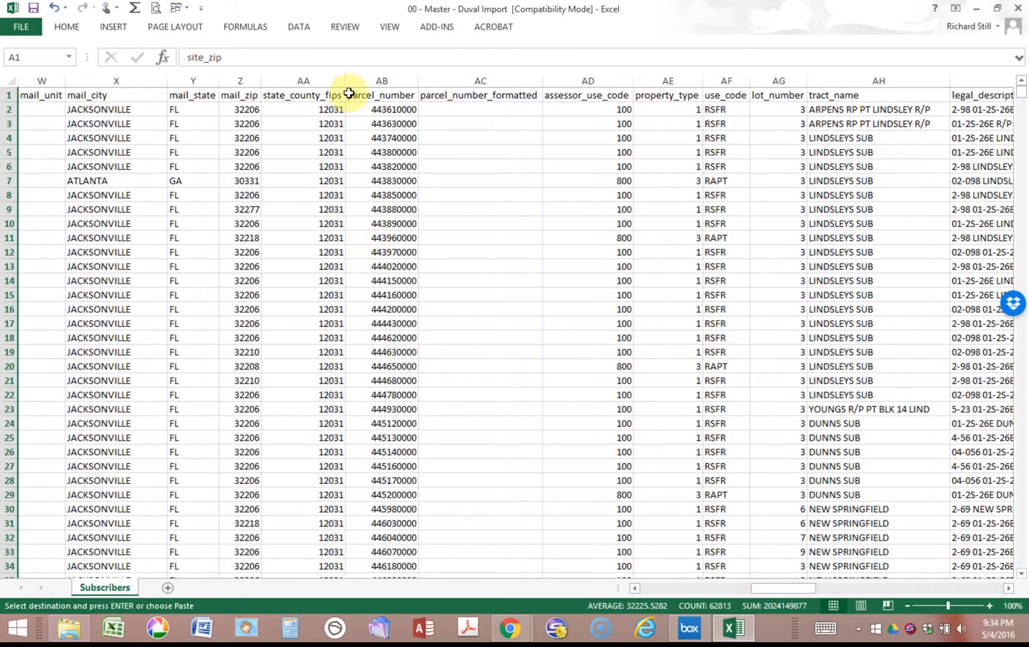
{"action": "left_click", "coordinate": [384, 78]}
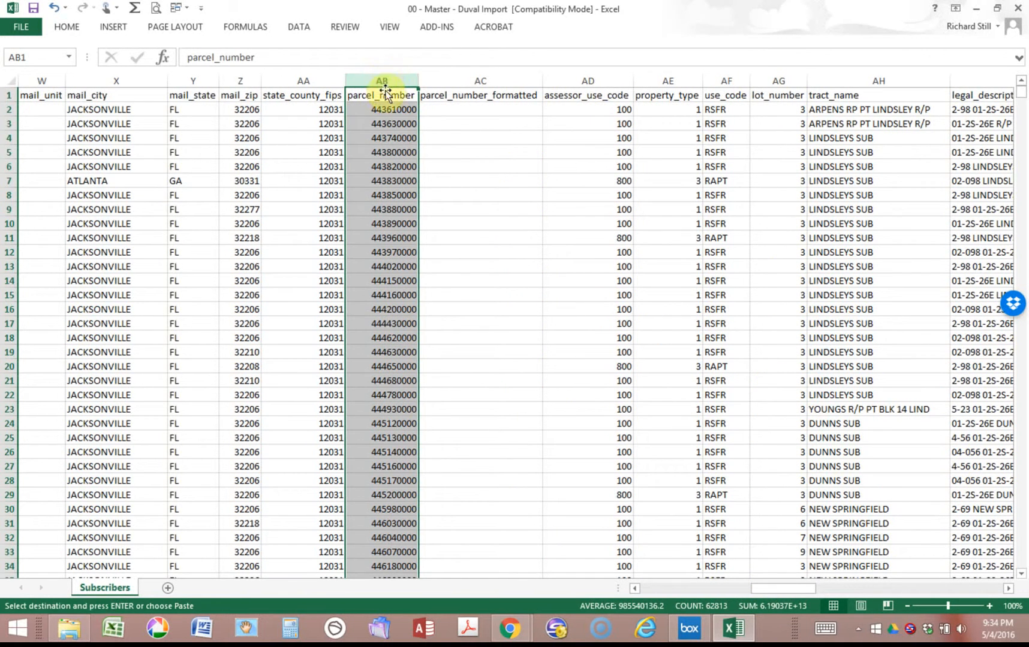
{"action": "right_click", "coordinate": [384, 94]}
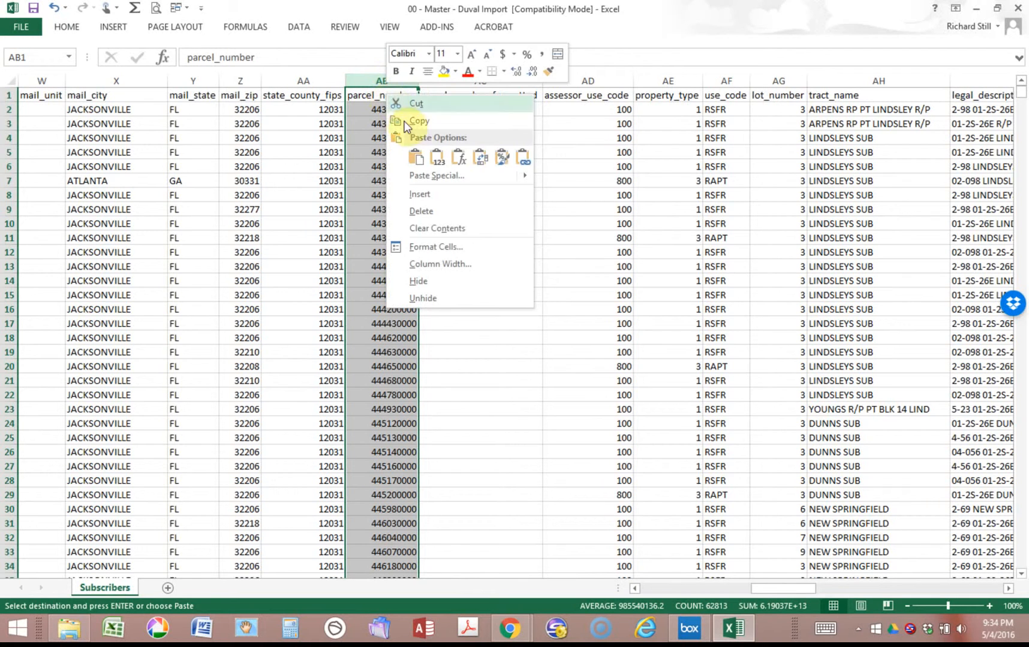
{"action": "left_click", "coordinate": [420, 120]}
{"action": "left_click_drag", "start_coordinate": [777, 588], "coordinate": [631, 587]}
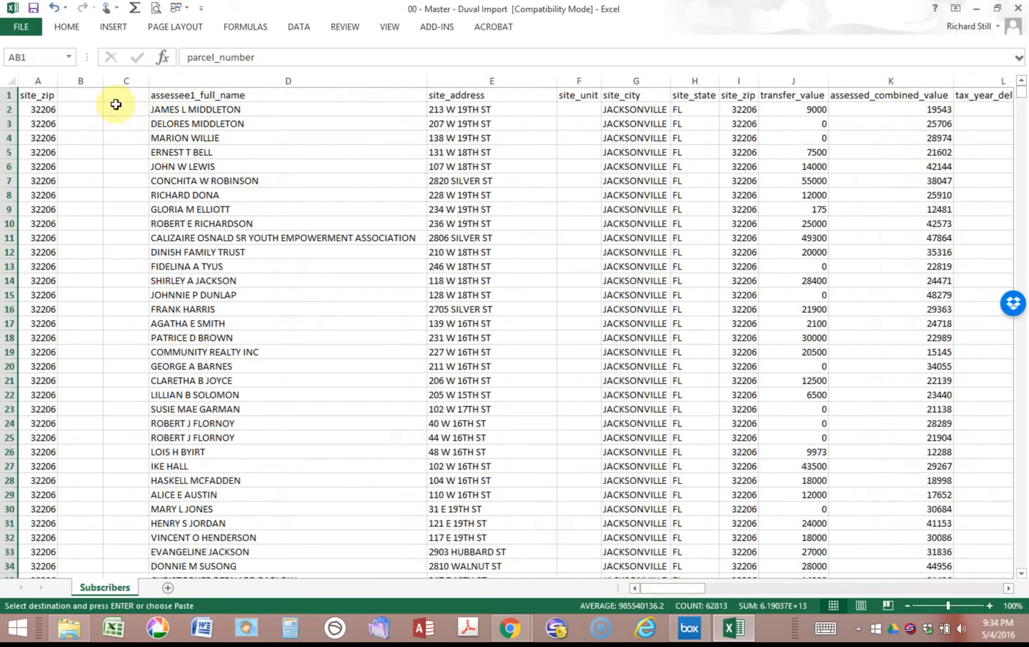
{"action": "left_click", "coordinate": [77, 95]}
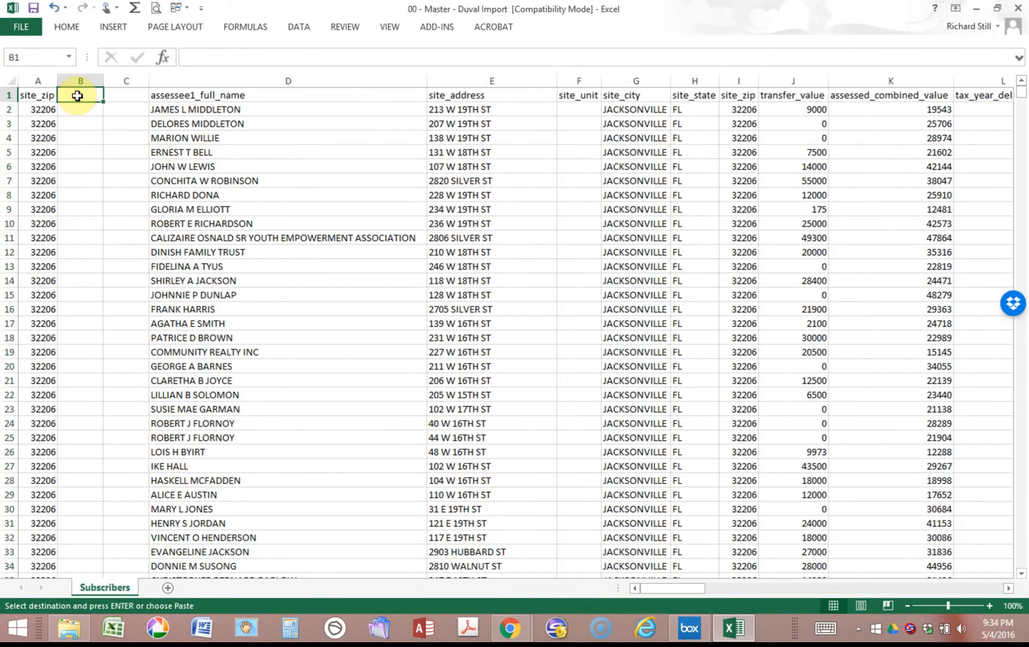
{"action": "right_click", "coordinate": [77, 96]}
{"action": "left_click", "coordinate": [109, 159]}
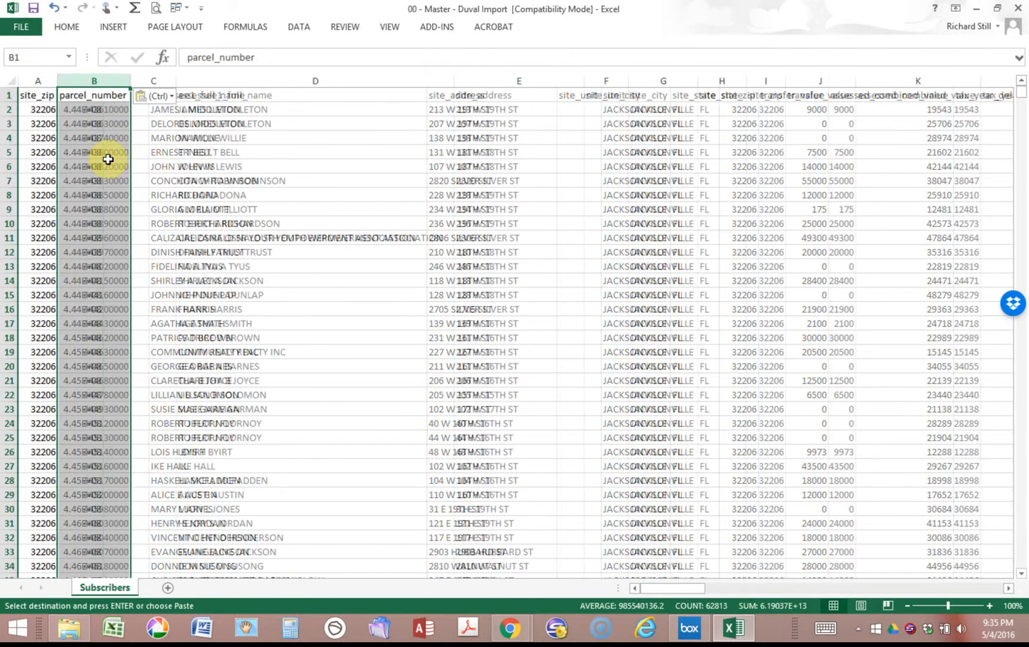
Widen blank column C and copy the whole site_address column into it
{"action": "left_click_drag", "start_coordinate": [175, 82], "coordinate": [207, 82]}
{"action": "left_click", "coordinate": [166, 97]}
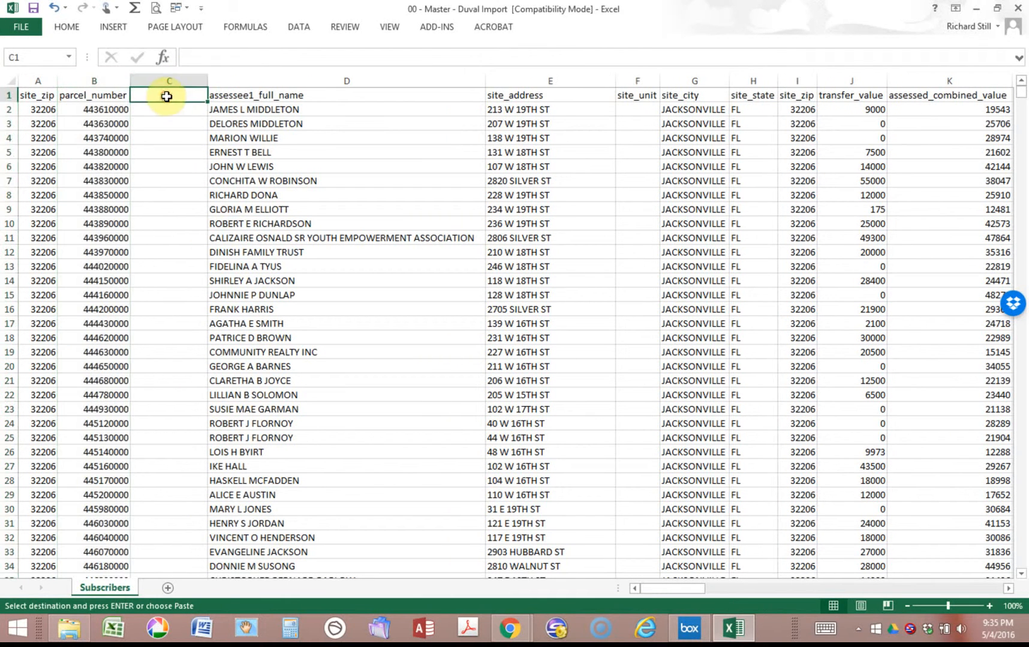
{"action": "left_click", "coordinate": [543, 78]}
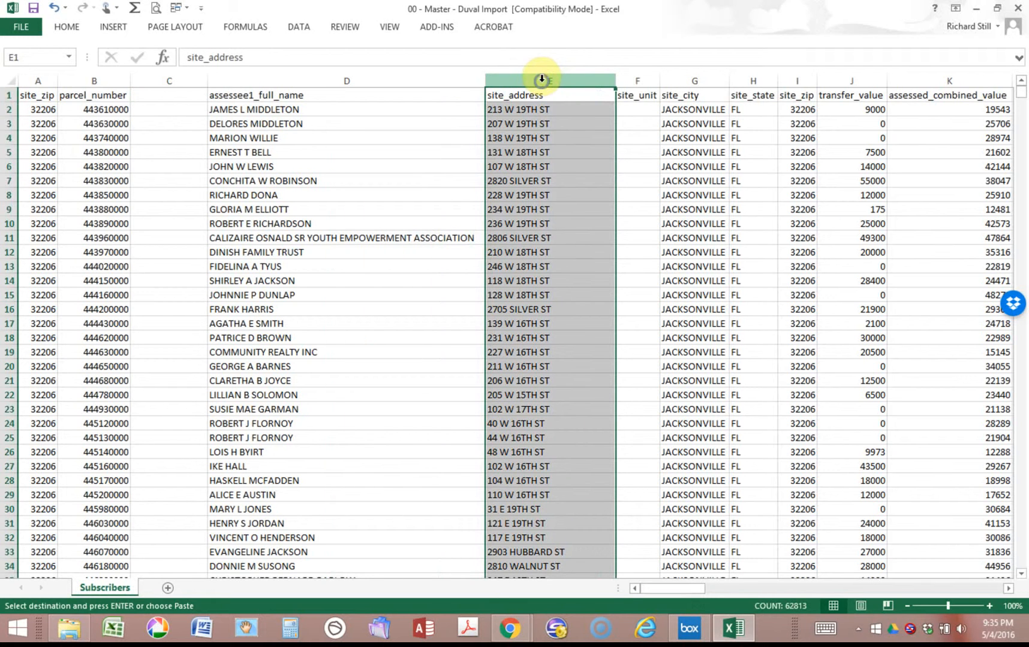
{"action": "right_click", "coordinate": [541, 78]}
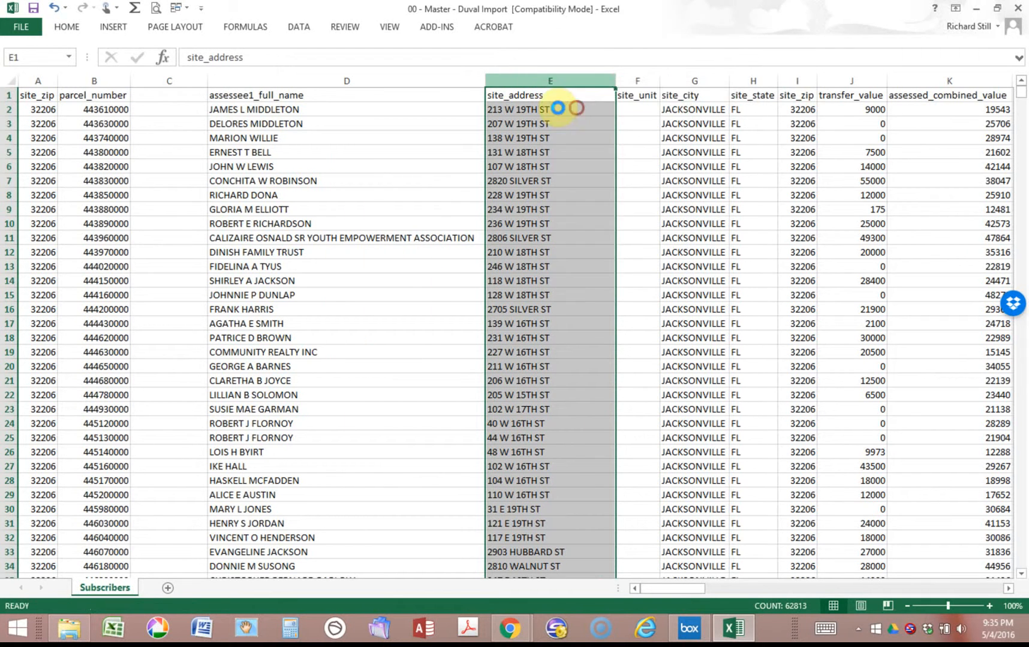
{"action": "left_click", "coordinate": [160, 96]}
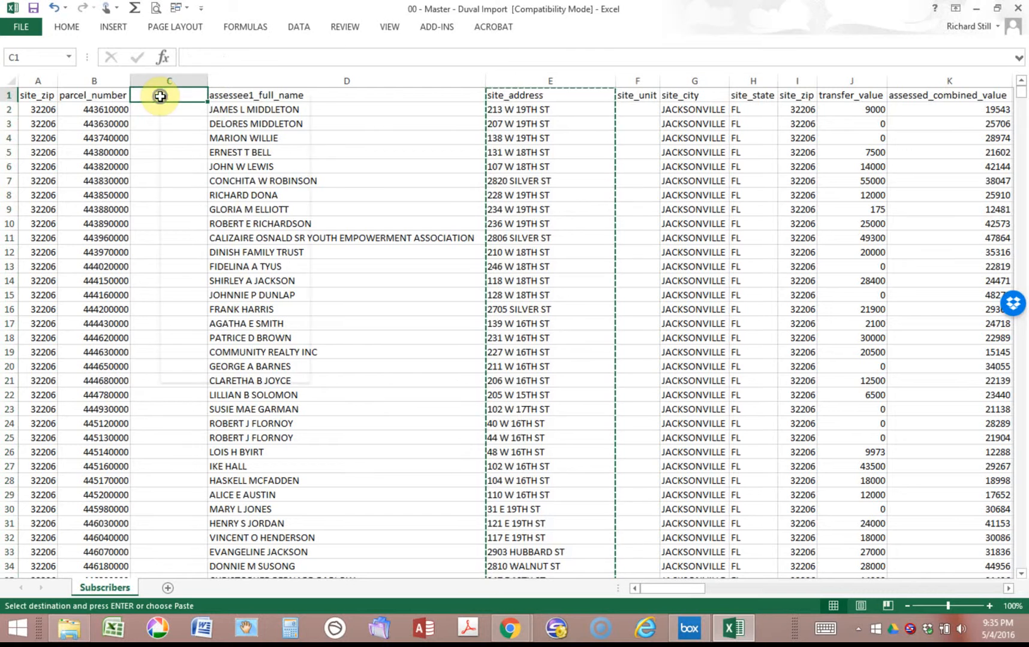
{"action": "right_click", "coordinate": [160, 96]}
{"action": "left_click", "coordinate": [190, 158]}
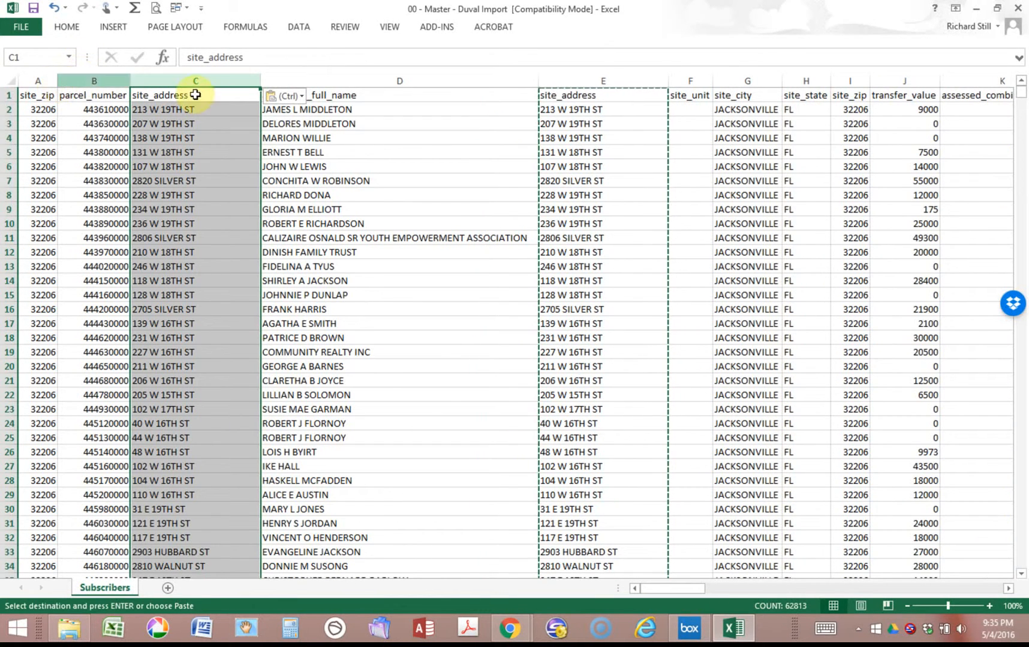
Delete all columns from assessee1_full_name through diff
{"action": "left_click", "coordinate": [342, 79]}
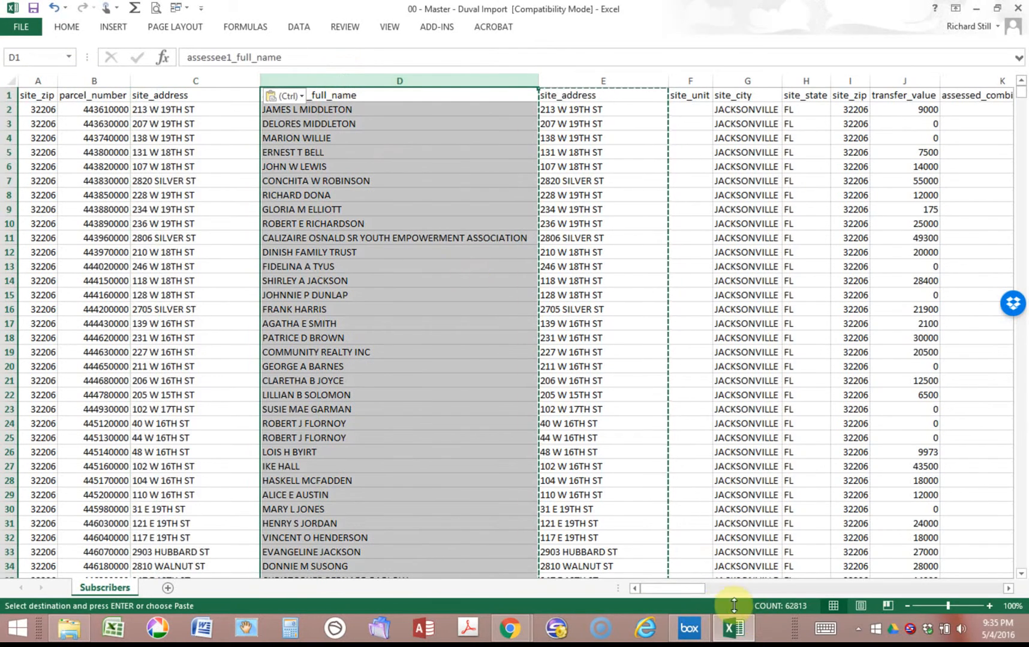
{"action": "left_click_drag", "start_coordinate": [698, 589], "coordinate": [1012, 591]}
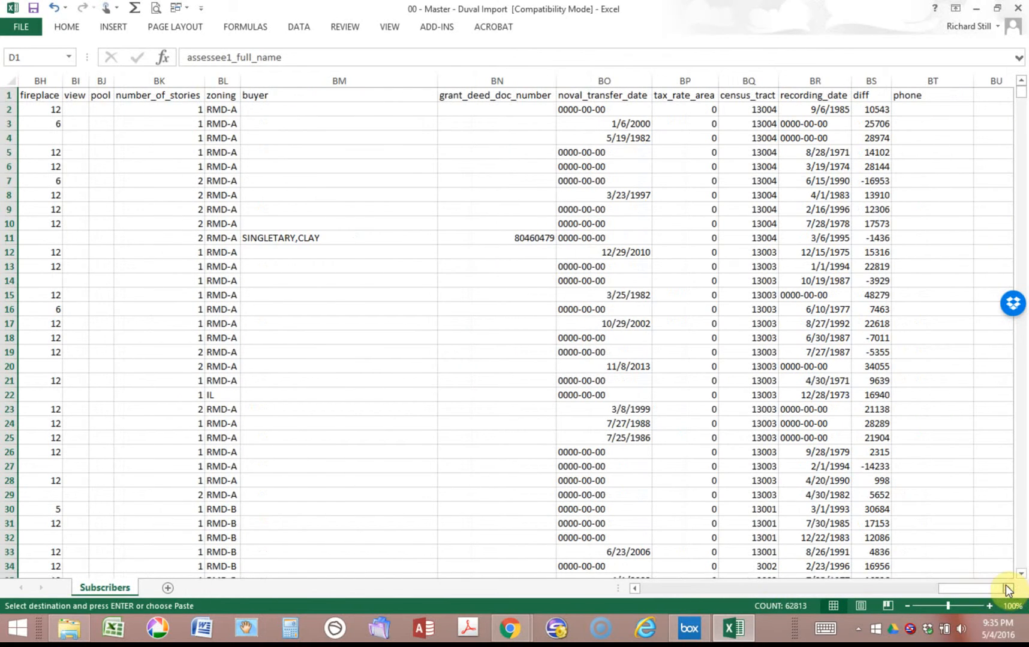
{"action": "left_click", "coordinate": [871, 79], "text": "shift"}
{"action": "right_click", "coordinate": [833, 78]}
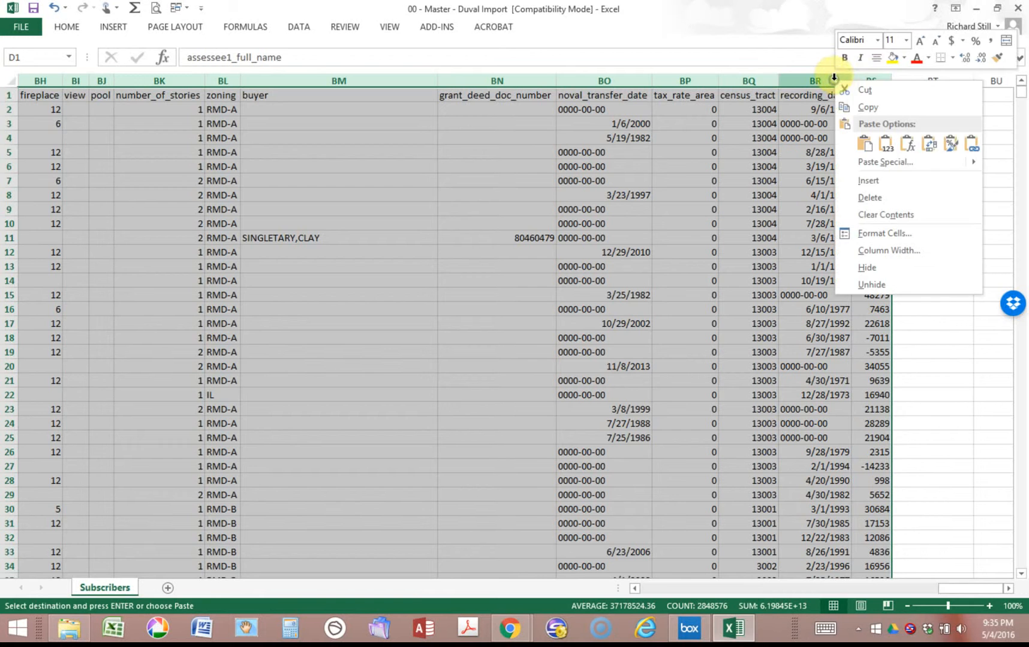
{"action": "left_click", "coordinate": [868, 196]}
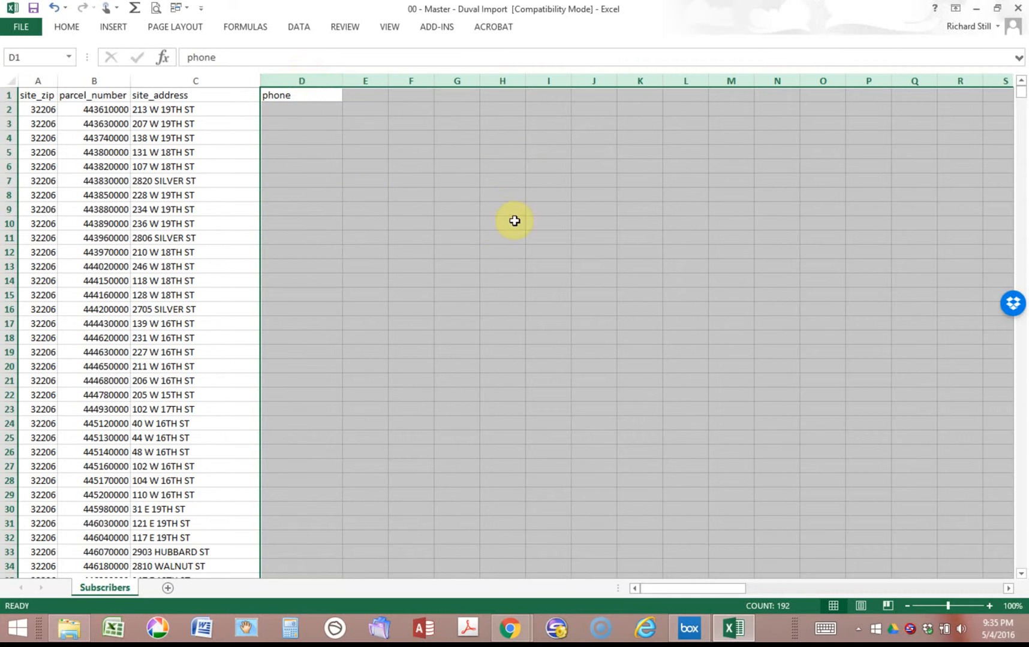
Delete the leftover phone column beside site_address
{"action": "left_click", "coordinate": [303, 76]}
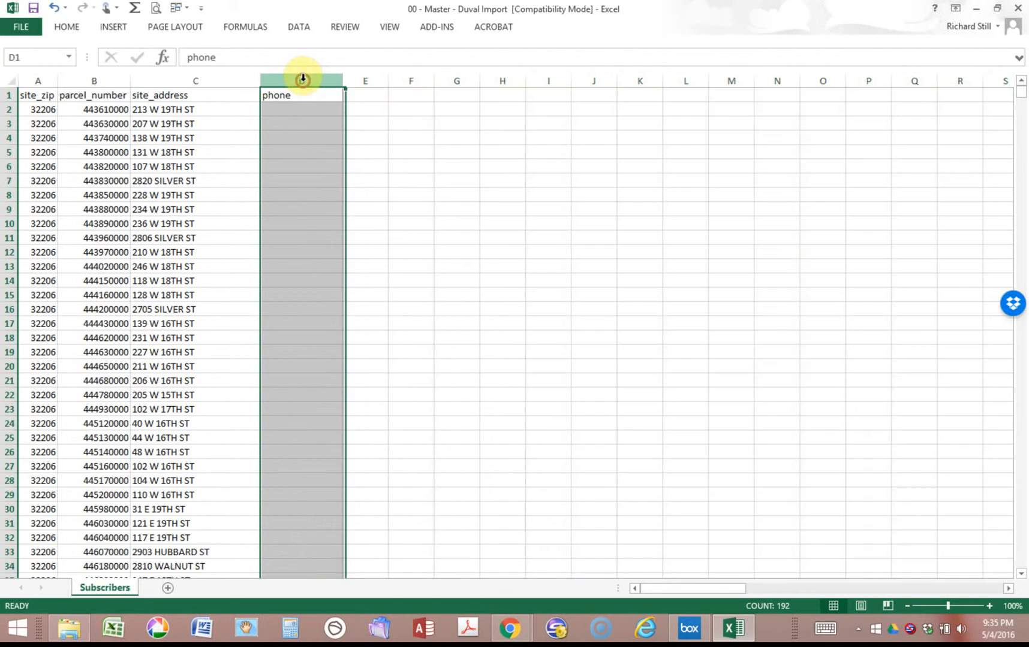
{"action": "right_click", "coordinate": [304, 80]}
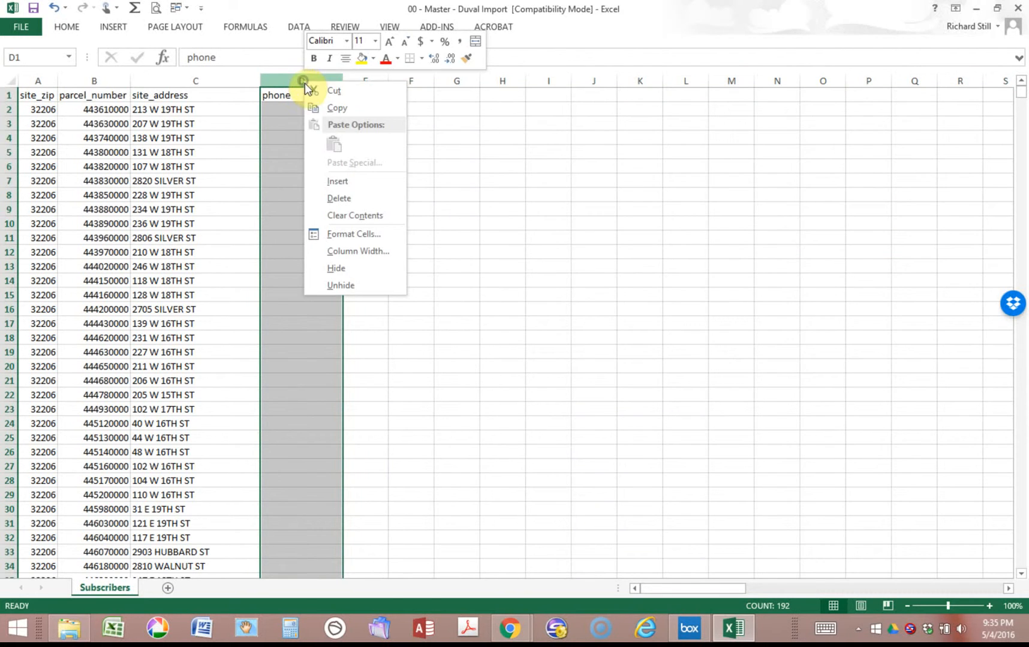
{"action": "left_click", "coordinate": [338, 198]}
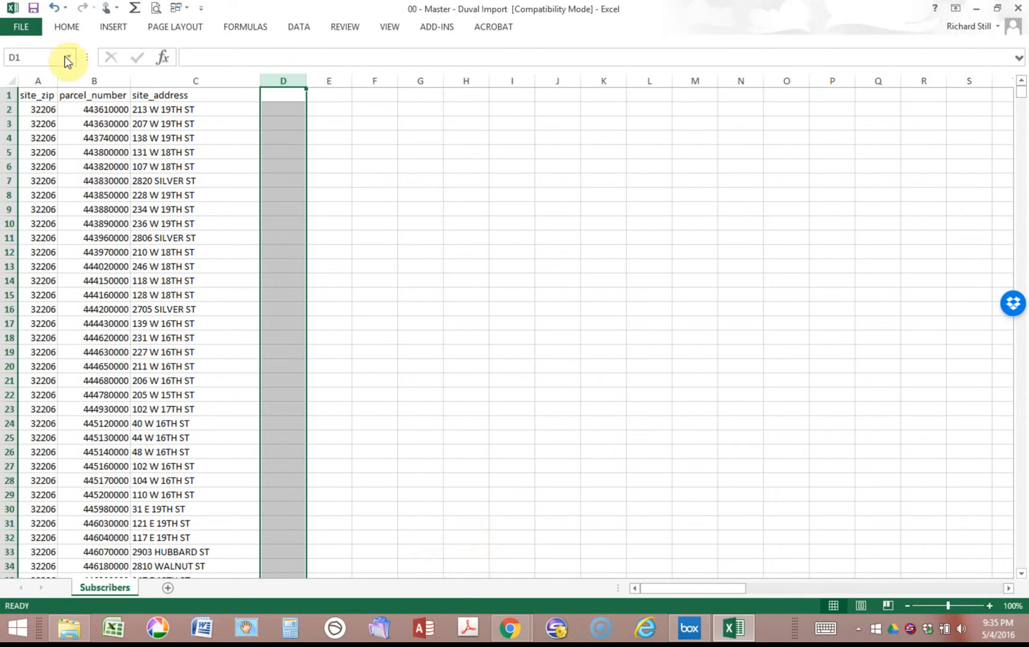
Widen columns A to C to one equal width that shows their contents with room to spare
{"action": "left_click", "coordinate": [41, 79]}
{"action": "left_click_drag", "start_coordinate": [41, 79], "coordinate": [324, 78]}
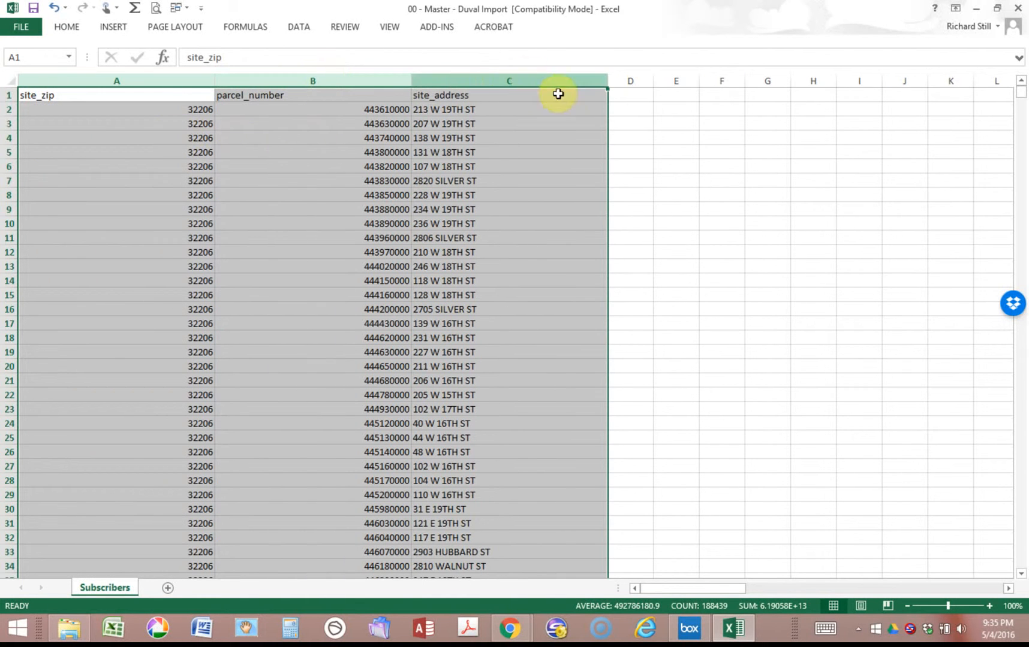
{"action": "left_click_drag", "start_coordinate": [608, 81], "coordinate": [556, 82]}
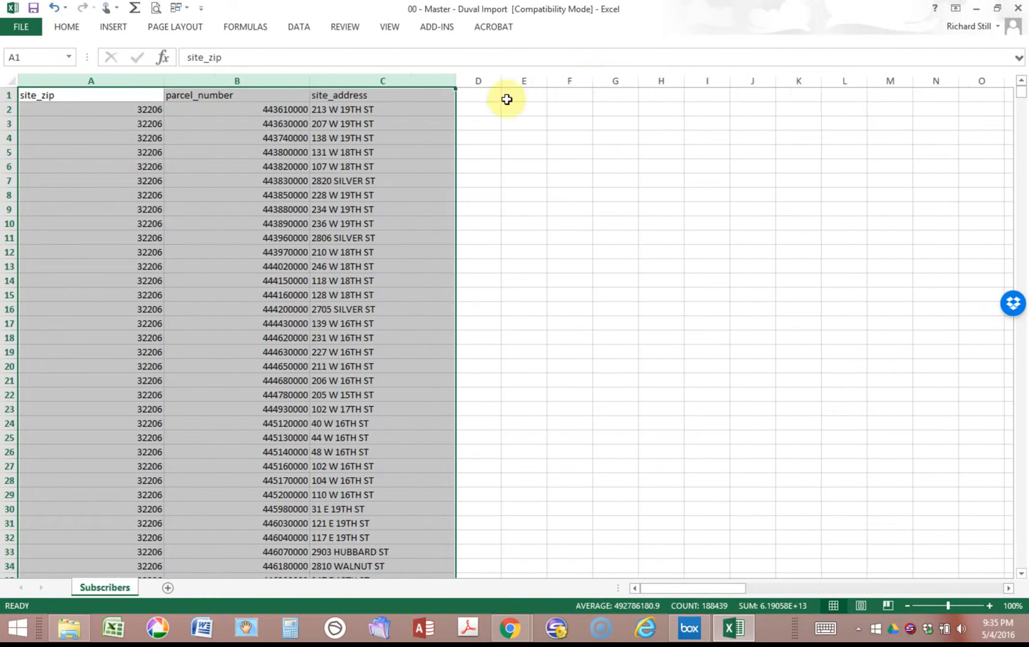
{"action": "left_click", "coordinate": [71, 119]}
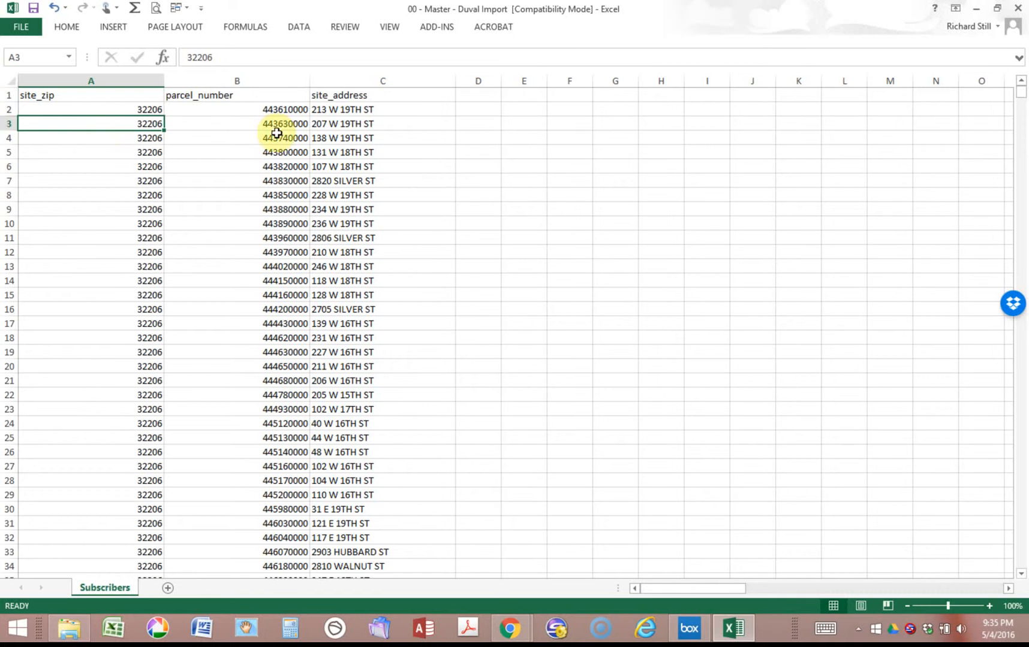
Check the example headers on the ReboGateway upload page and rename the site_zip header in A1 to sitezip
{"action": "left_click_drag", "start_coordinate": [541, 14], "coordinate": [0, 135]}
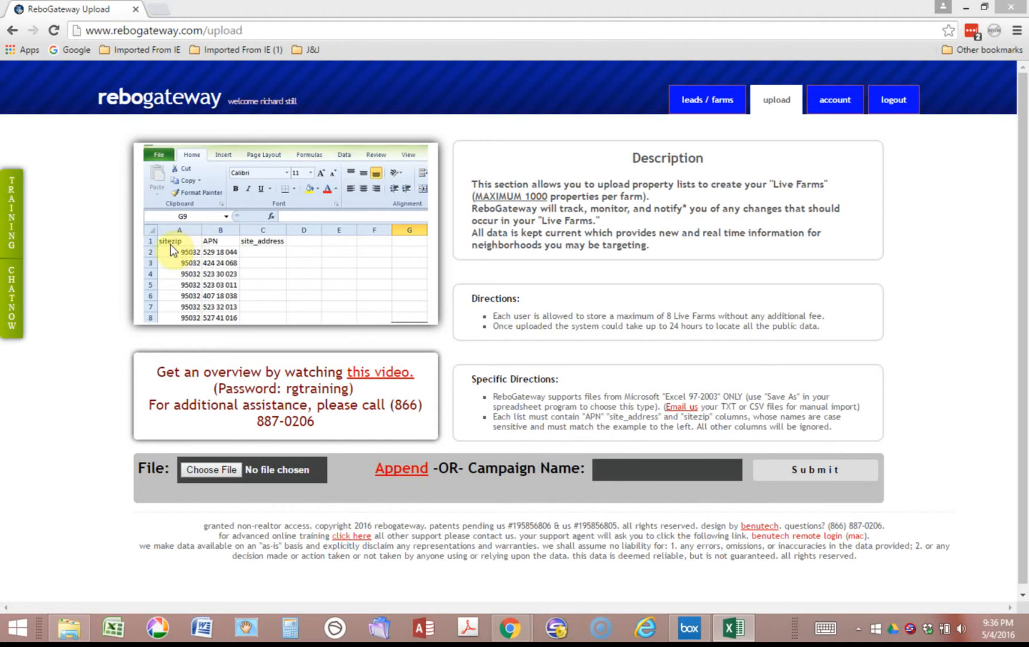
{"action": "left_click_drag", "start_coordinate": [0, 147], "coordinate": [486, 106]}
{"action": "left_click", "coordinate": [68, 196]}
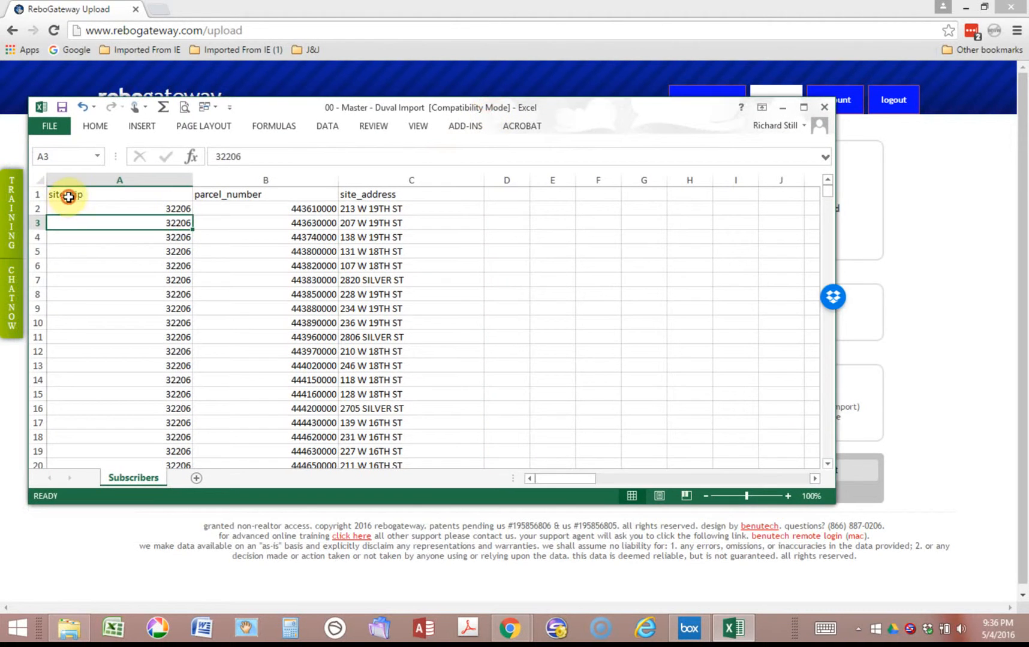
{"action": "left_click", "coordinate": [235, 157]}
{"action": "key", "text": "BackSpace"}
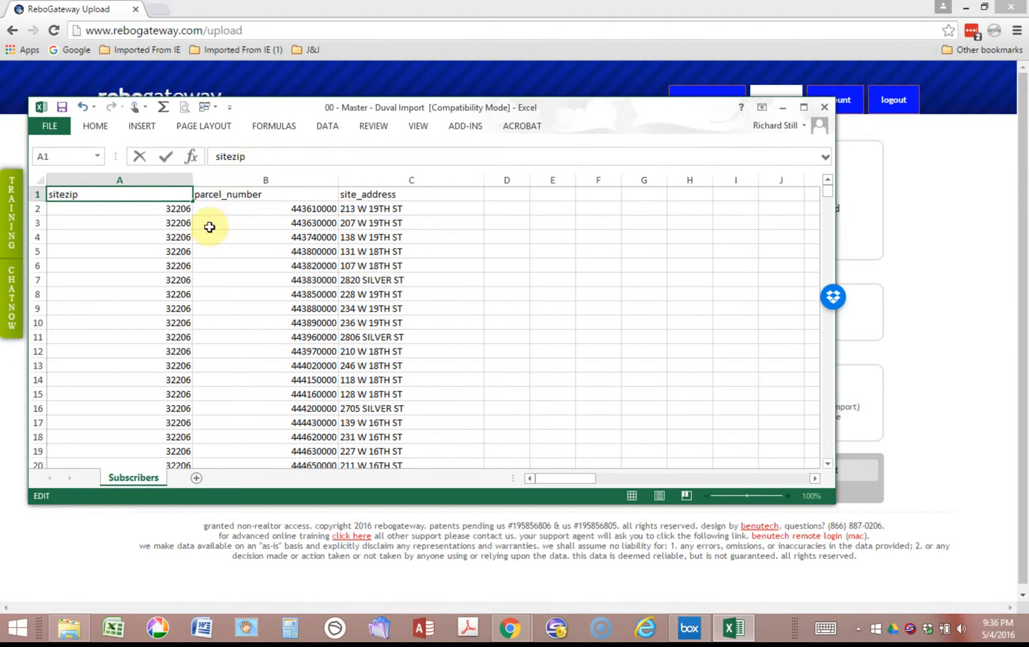
Rename the parcel_number header in B1 to APN, compare the headers with the ReboGateway example, and maximize the workbook window
{"action": "left_click", "coordinate": [229, 196]}
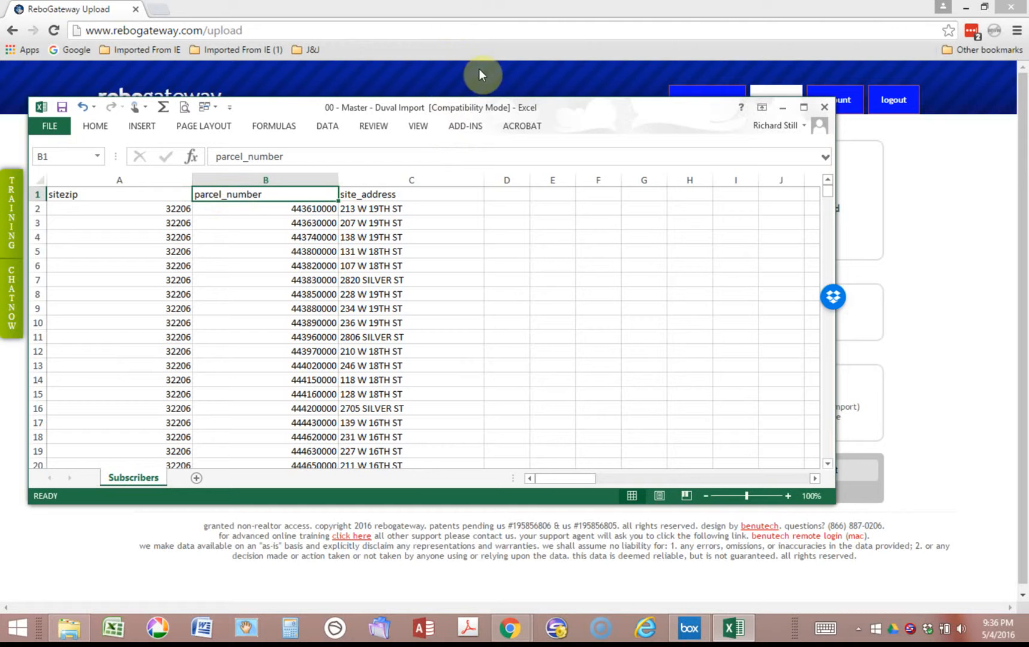
{"action": "left_click_drag", "start_coordinate": [495, 108], "coordinate": [480, 276]}
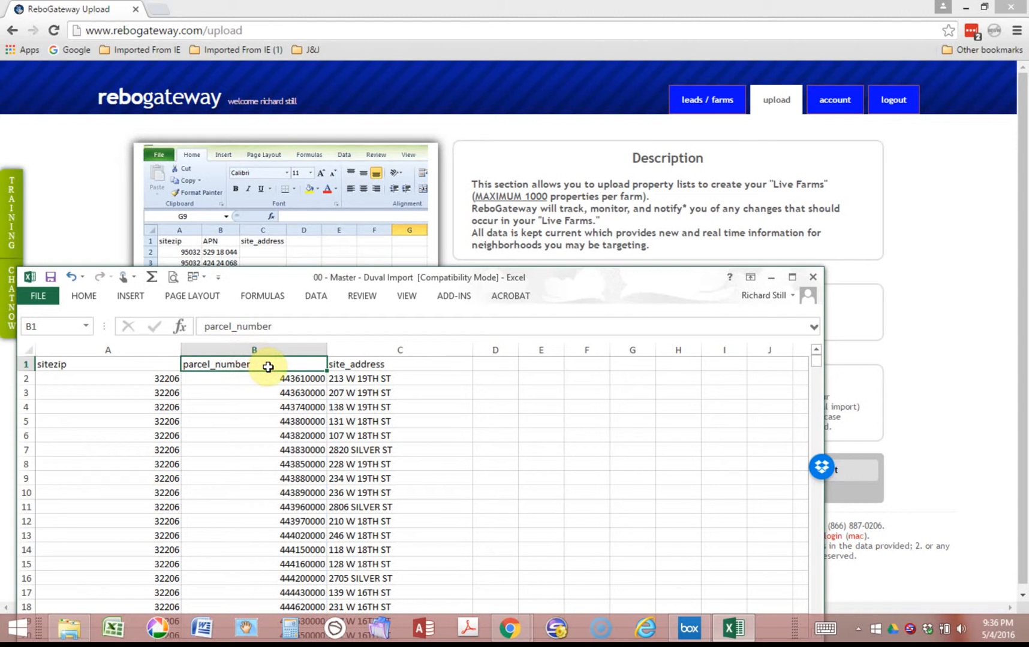
{"action": "type", "text": "APN"}
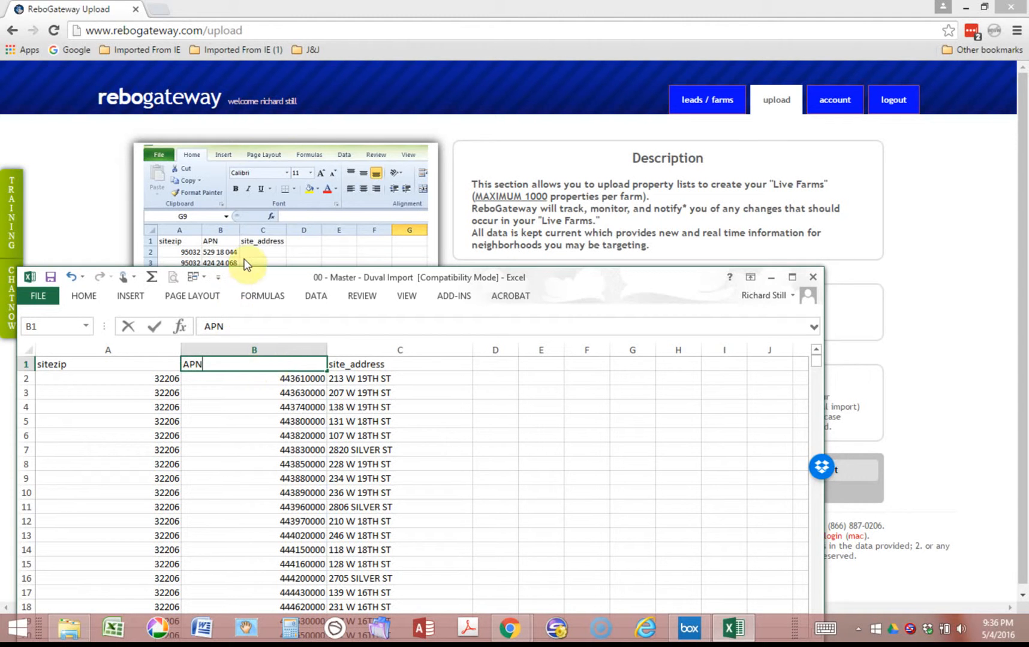
{"action": "left_click", "coordinate": [355, 364]}
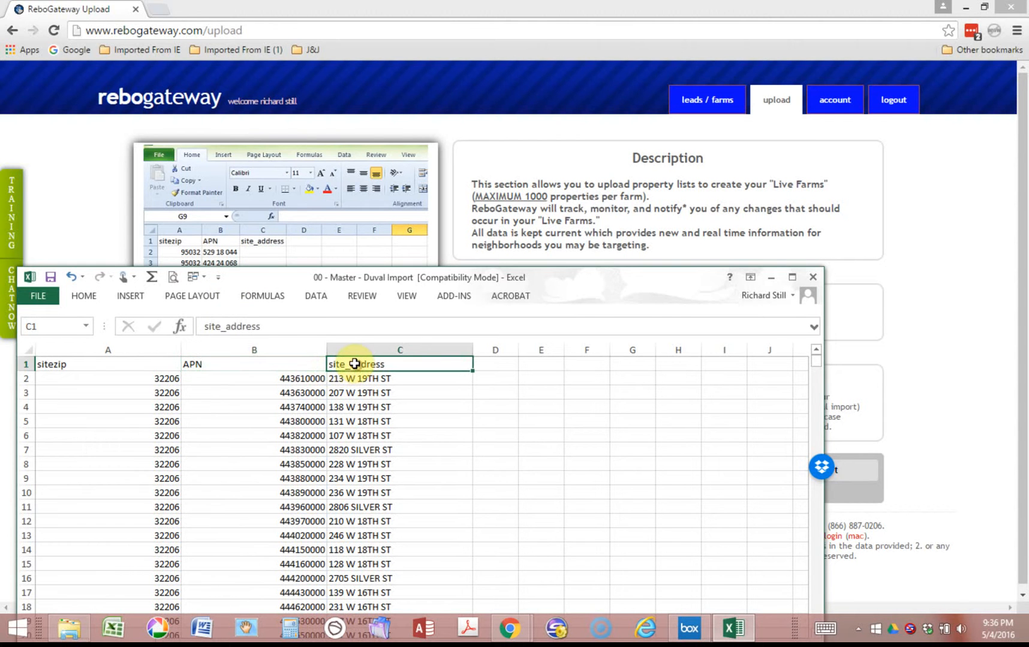
{"action": "double_click", "coordinate": [423, 278]}
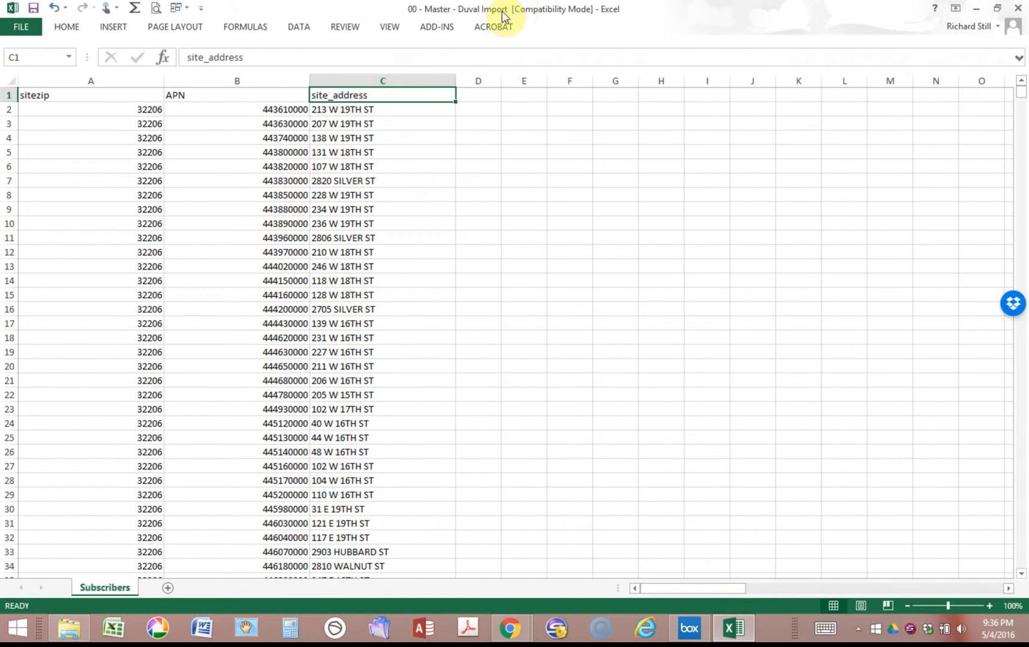
Save the workbook in the DUVAL folder as Excel 97-2003 Workbook "00 - Master - Duval Import", replacing the existing file, and close it
{"action": "left_click", "coordinate": [22, 28]}
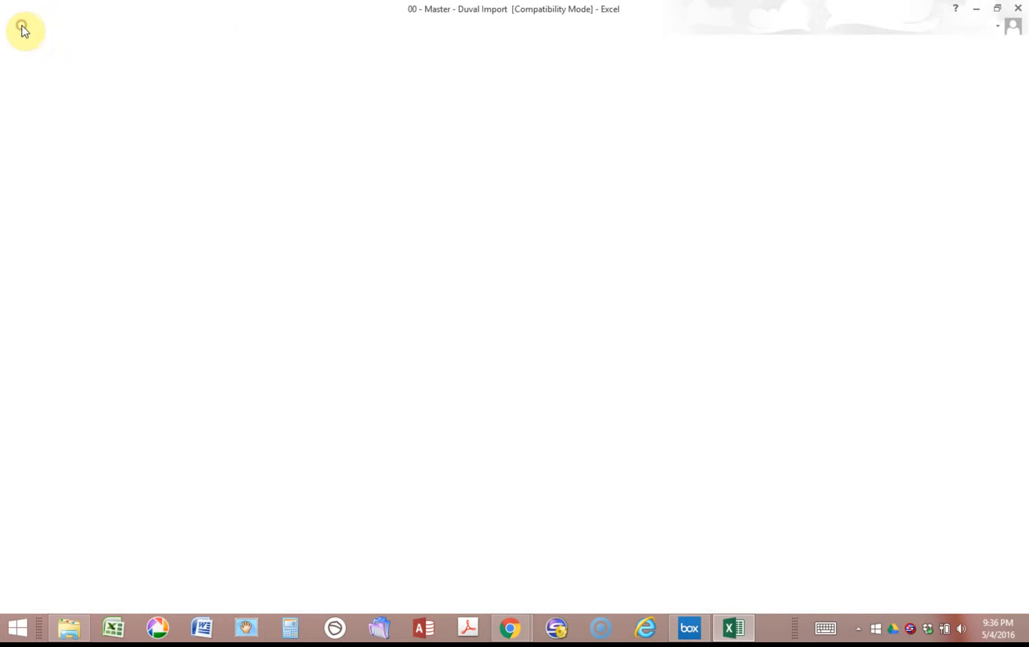
{"action": "left_click", "coordinate": [30, 170]}
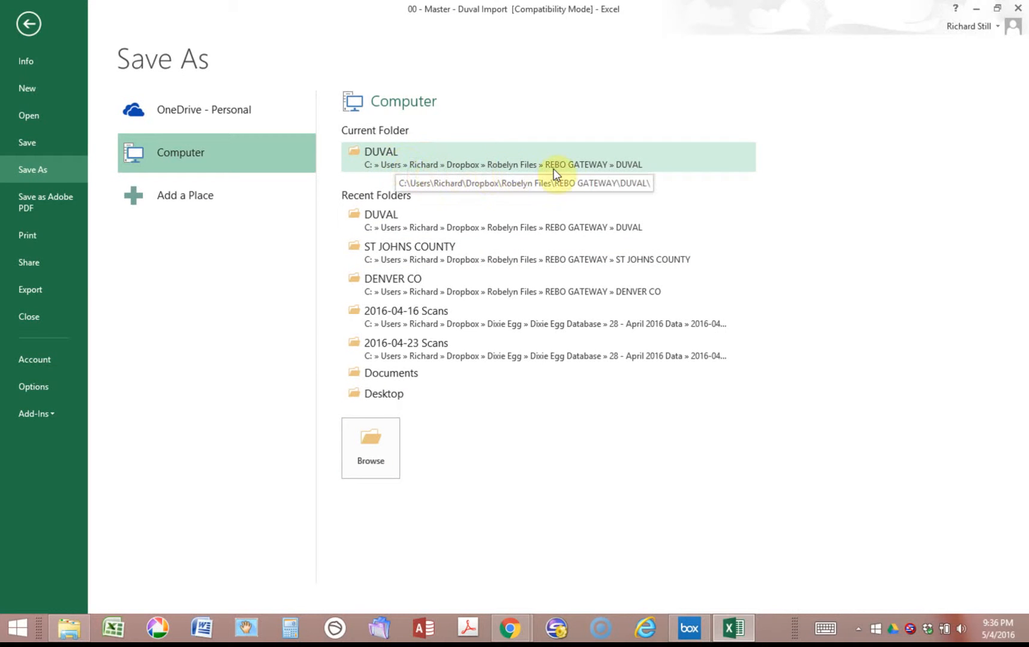
{"action": "left_click", "coordinate": [450, 164]}
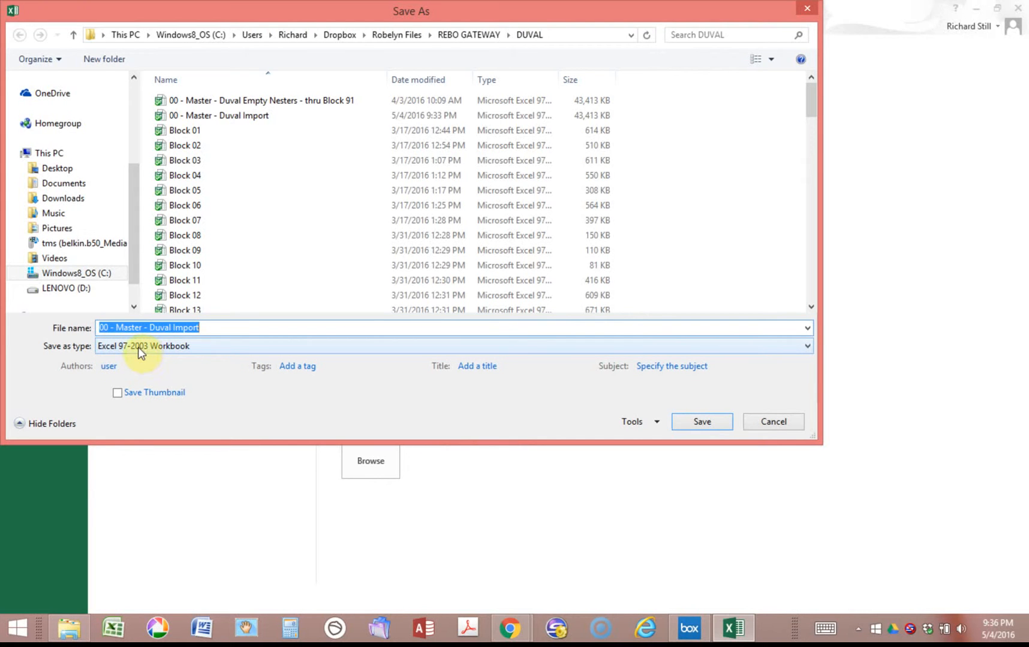
{"action": "left_click", "coordinate": [706, 420]}
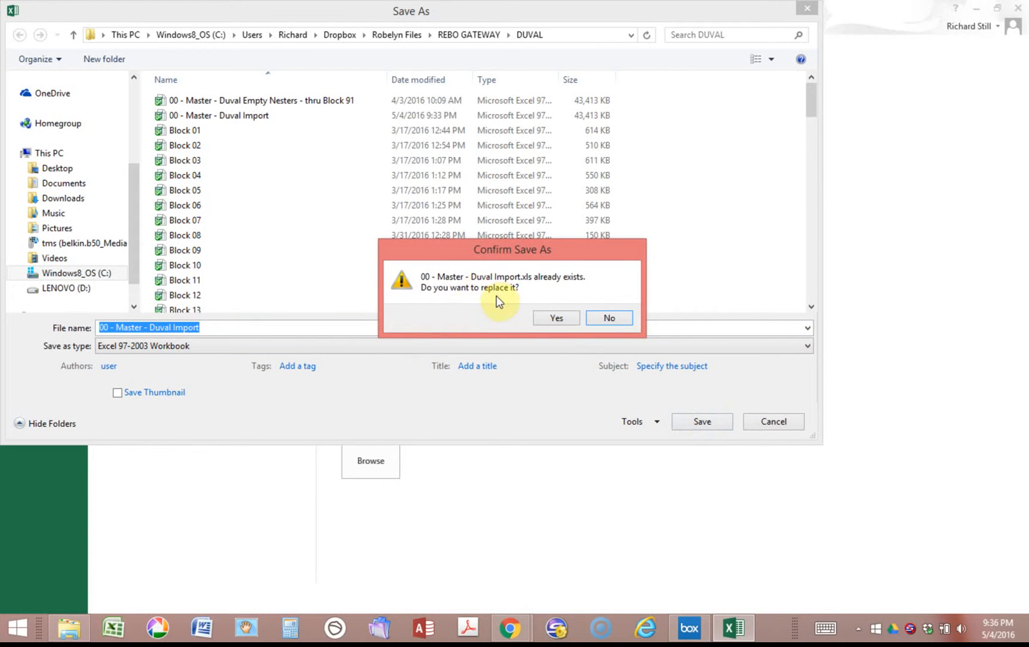
{"action": "left_click", "coordinate": [556, 318]}
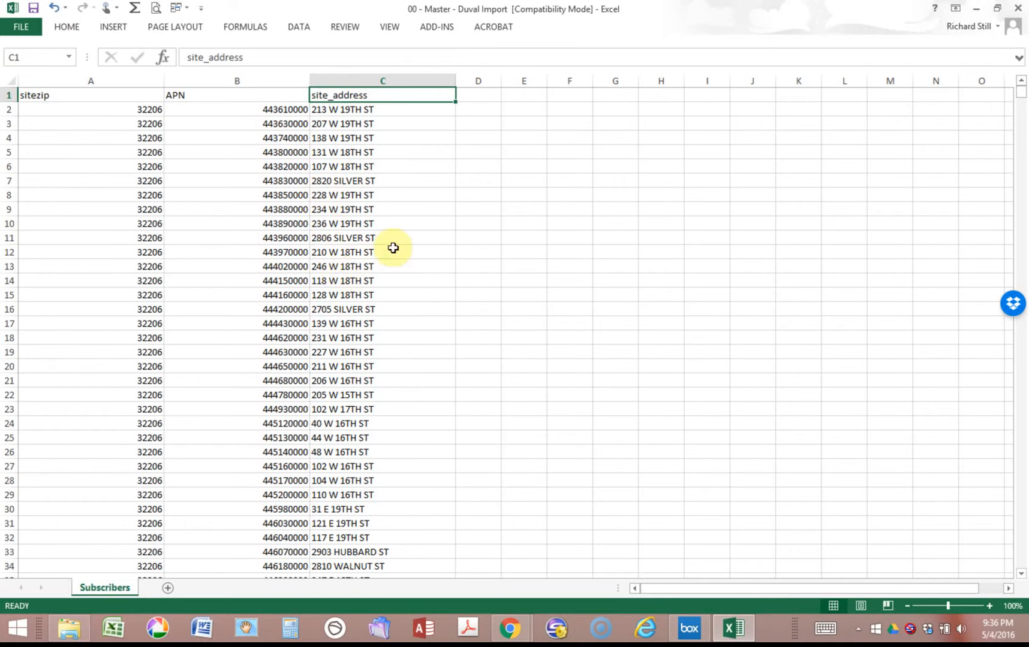
{"action": "left_click", "coordinate": [1019, 10]}
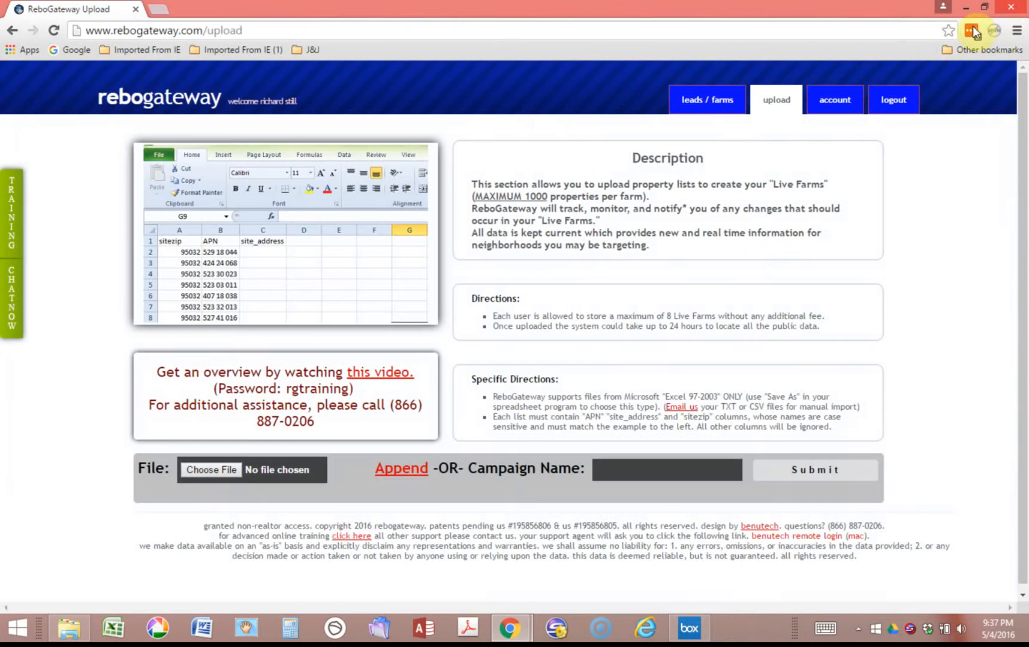
Switch to File Explorer, set the file 00 - Master - Duval Import to read-only, and reopen it in Excel
{"action": "left_click", "coordinate": [68, 628]}
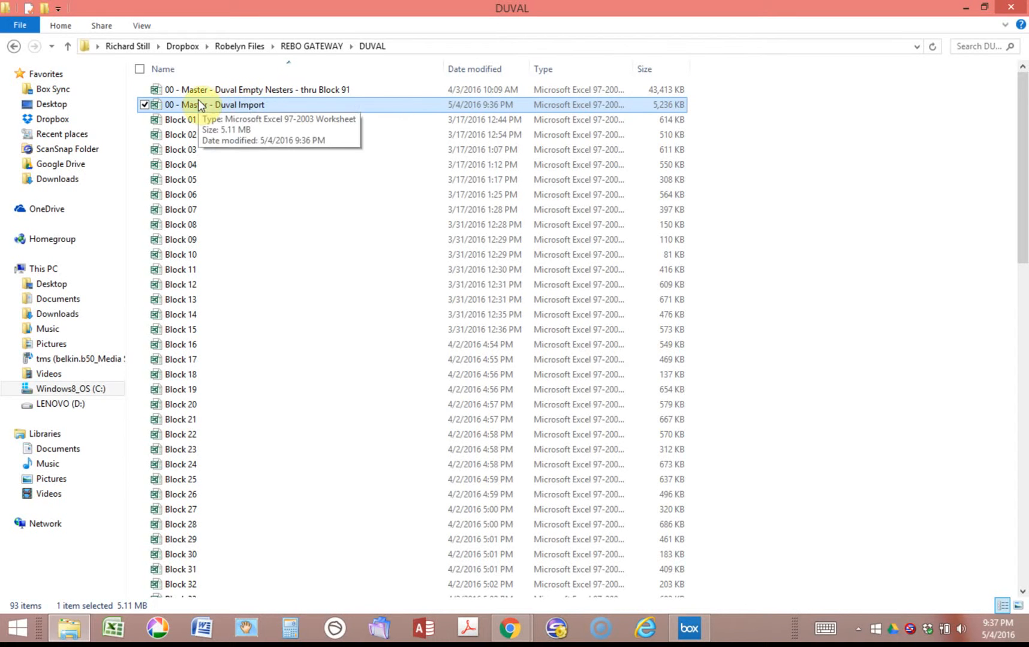
{"action": "right_click", "coordinate": [233, 108]}
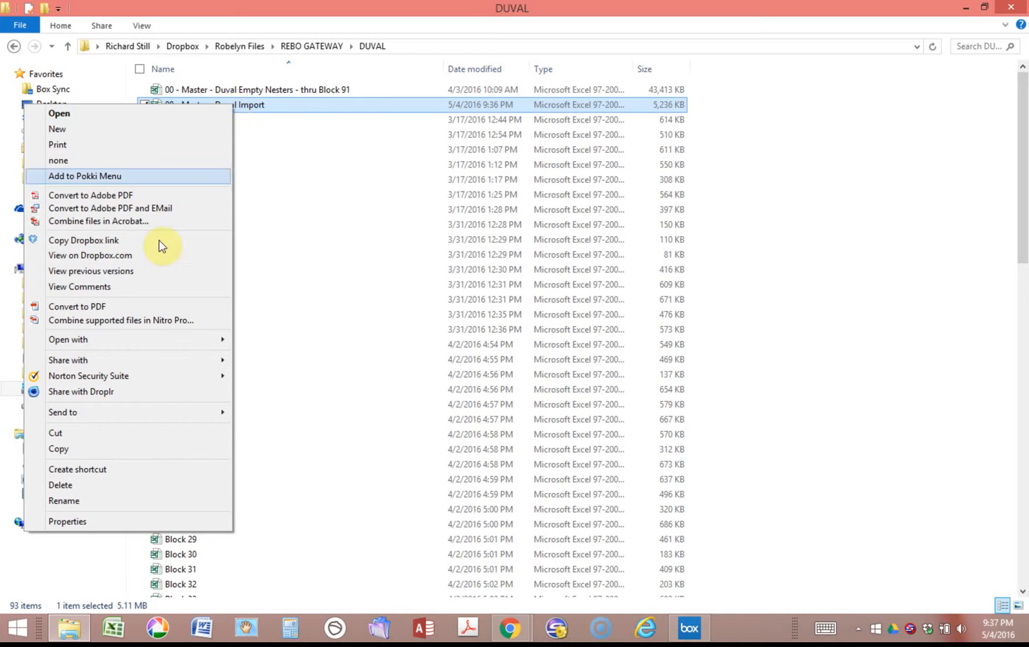
{"action": "left_click", "coordinate": [73, 521]}
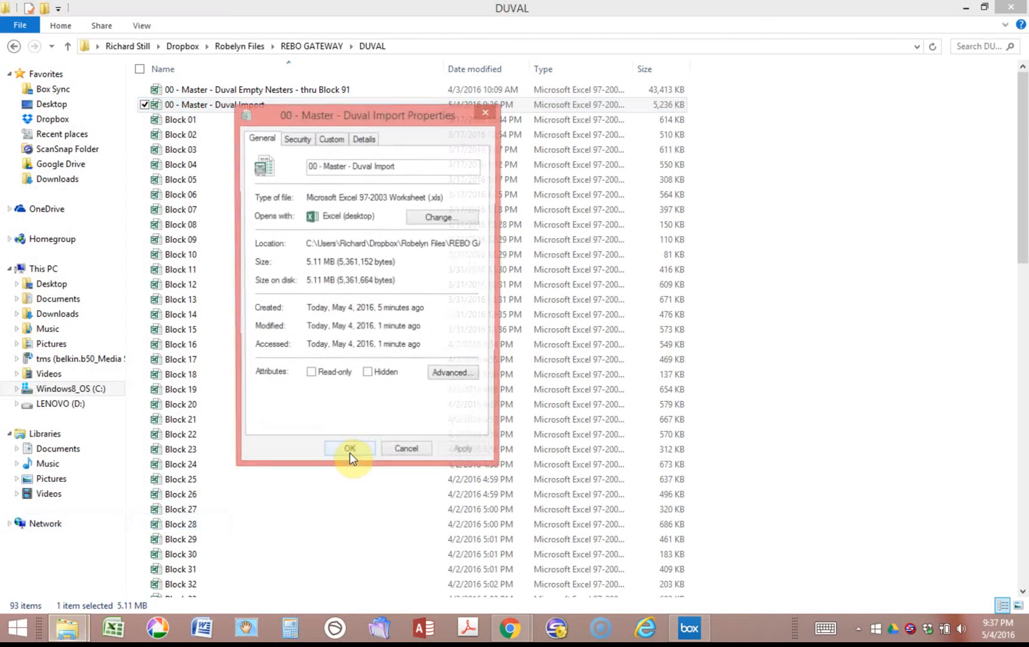
{"action": "left_click", "coordinate": [309, 375]}
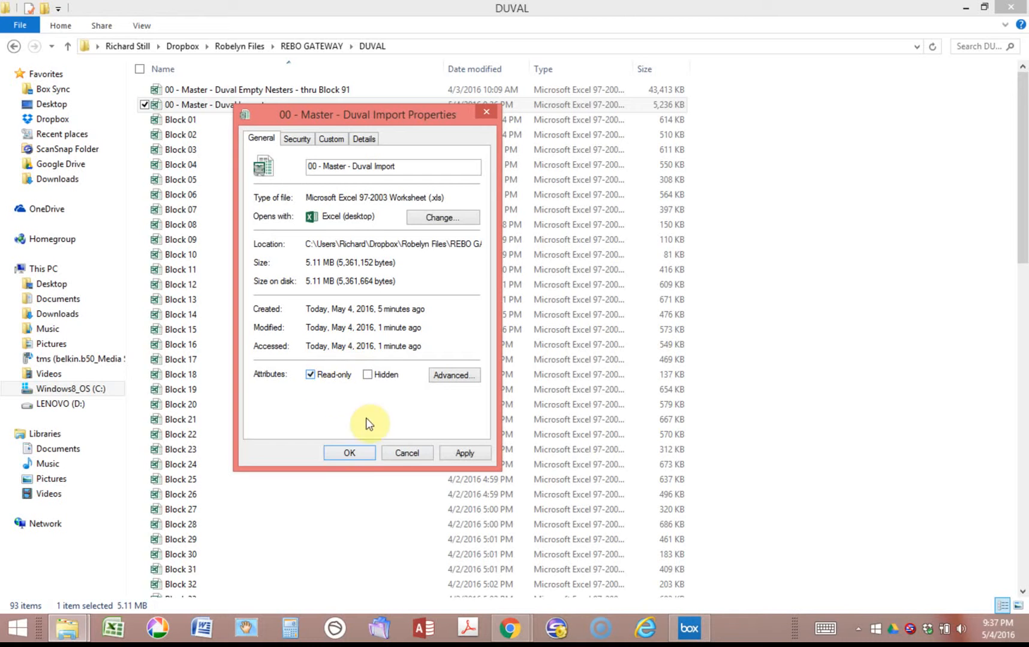
{"action": "left_click", "coordinate": [357, 452]}
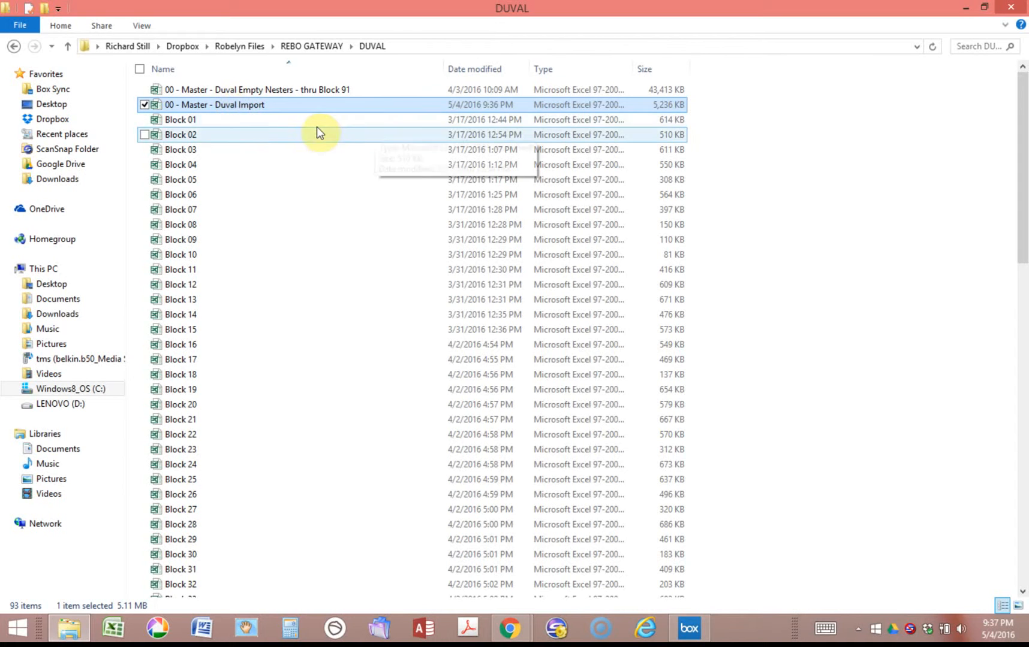
{"action": "double_click", "coordinate": [230, 105]}
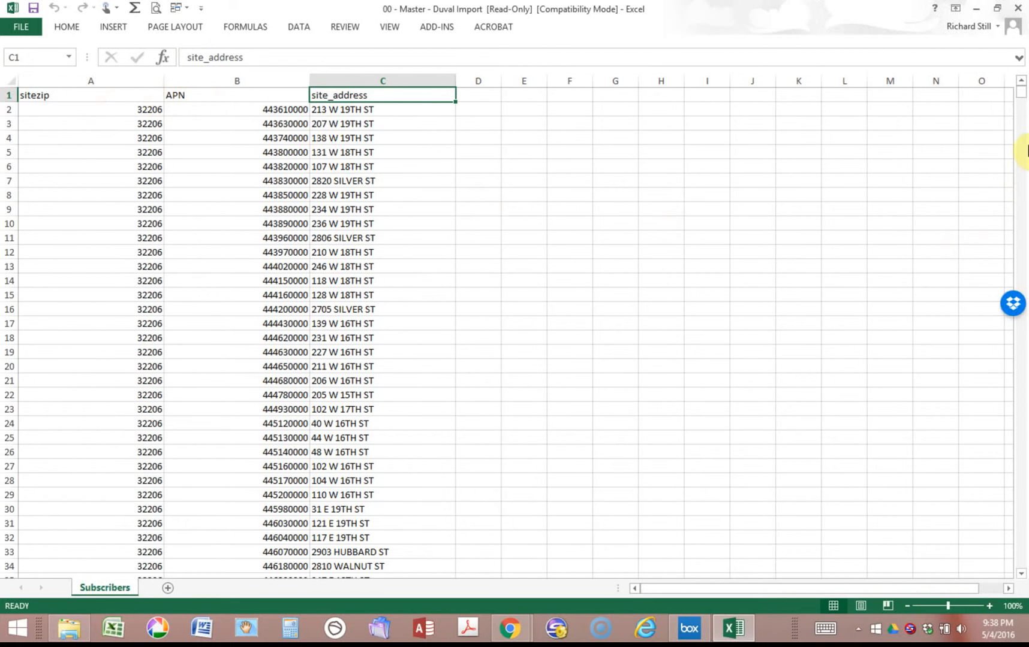
Delete rows 1001 through 62813 from the Subscribers sheet, keeping the header and the first batch of addresses
{"action": "mouse_move", "coordinate": [1019, 95]}
{"action": "left_mouse_down"}
{"action": "mouse_move", "coordinate": [1020, 109]}
{"action": "mouse_move", "coordinate": [1021, 96]}
{"action": "left_mouse_up"}
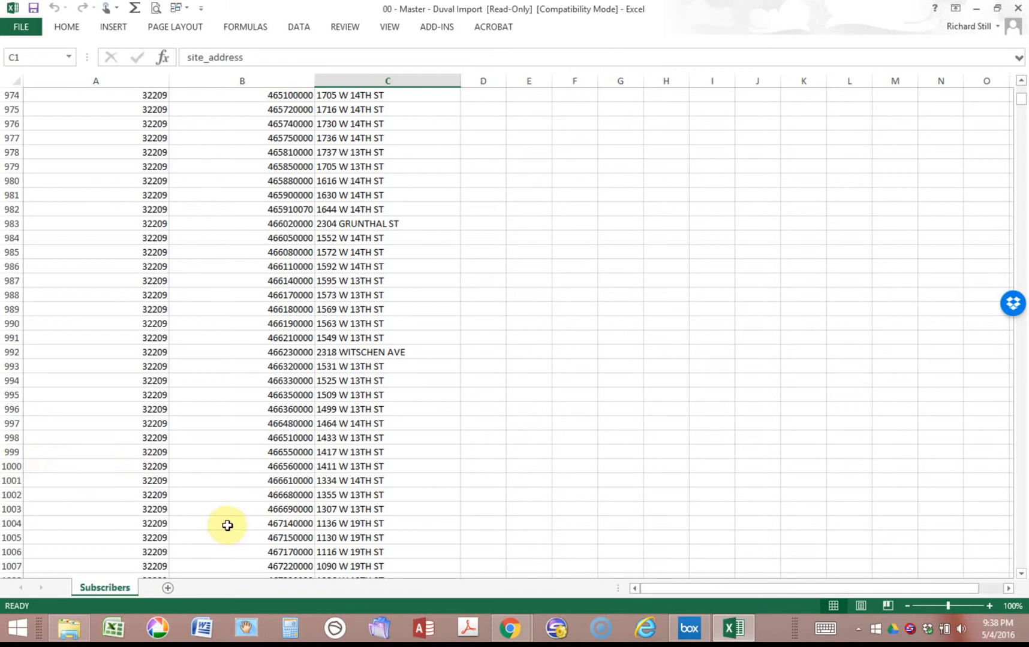
{"action": "left_click", "coordinate": [10, 480]}
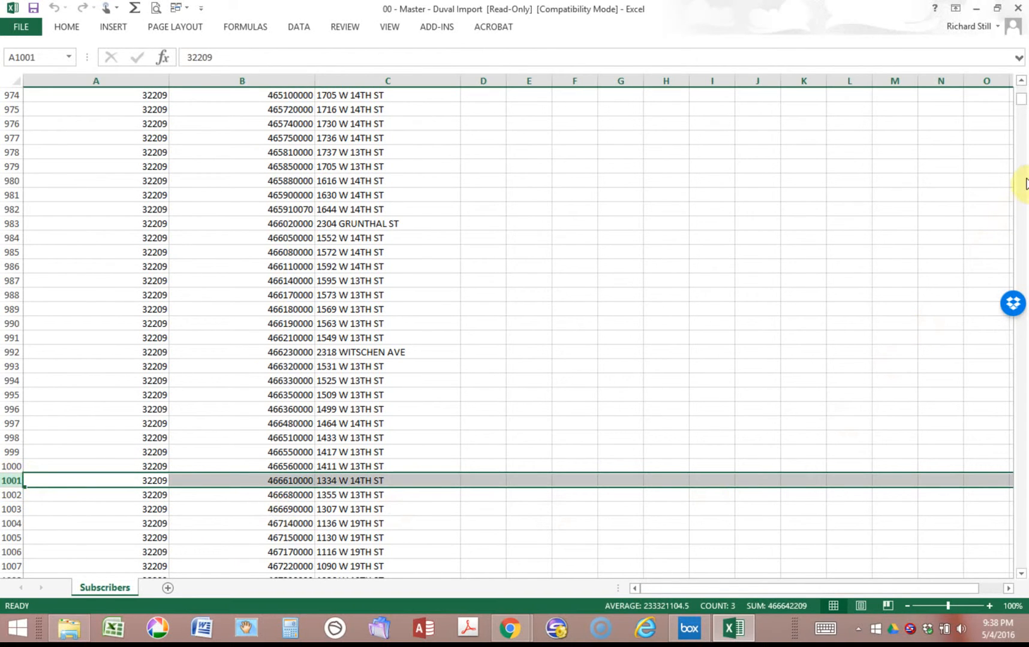
{"action": "left_click_drag", "start_coordinate": [1022, 103], "coordinate": [1010, 570]}
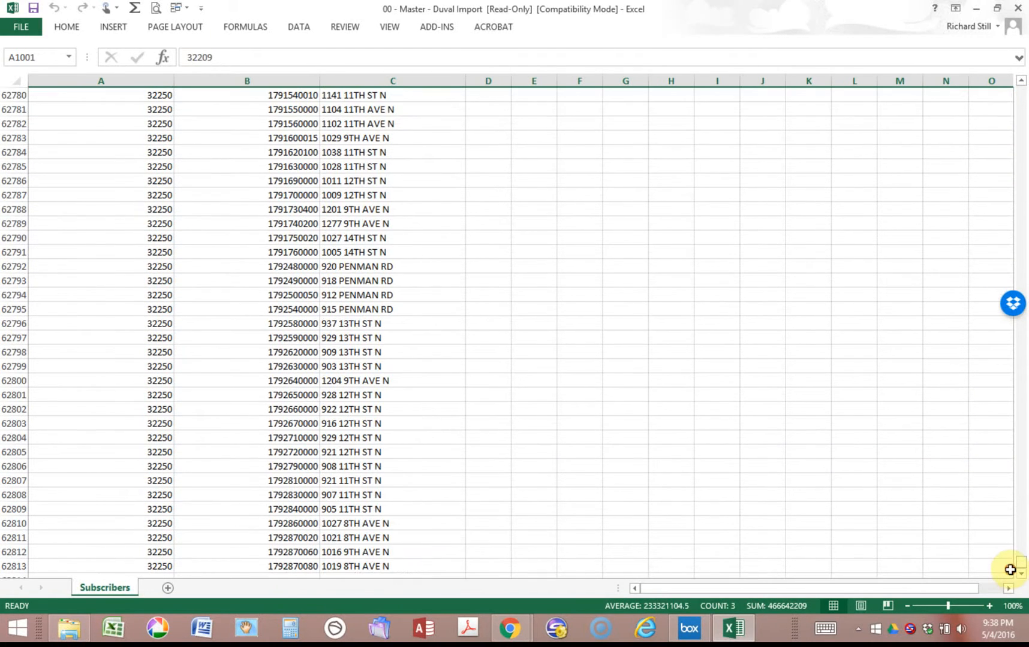
{"action": "left_click", "coordinate": [16, 566], "text": "shift"}
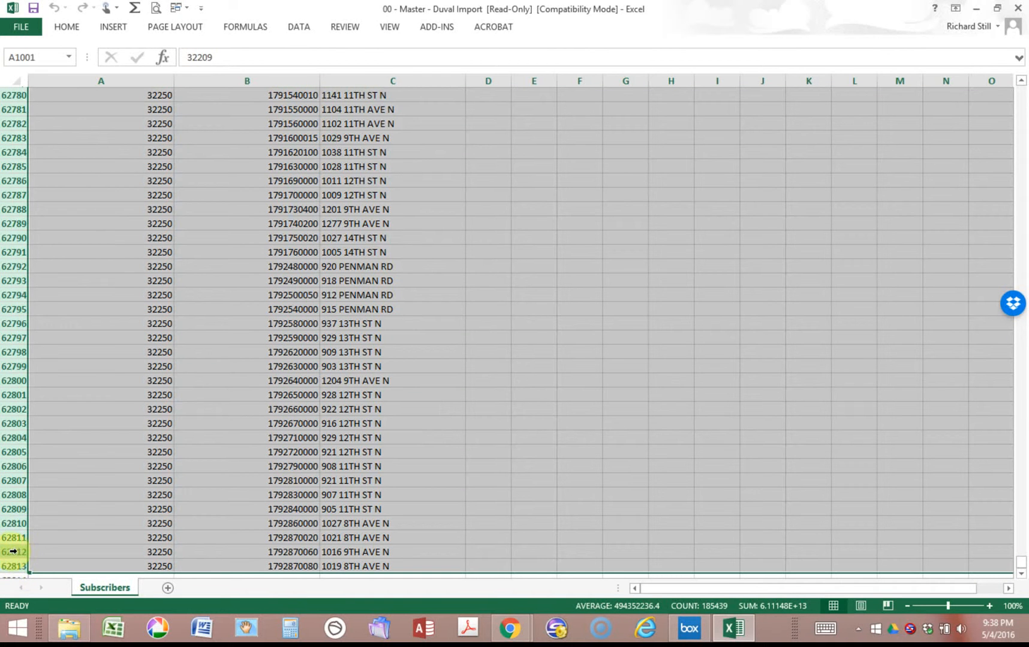
{"action": "right_click", "coordinate": [18, 541]}
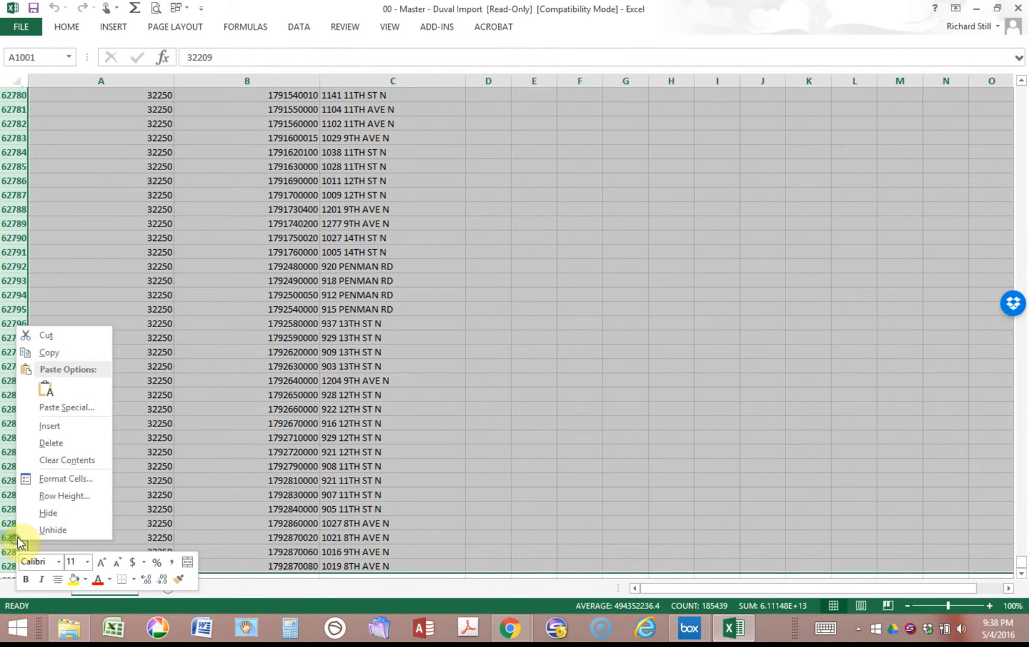
{"action": "left_click", "coordinate": [51, 443]}
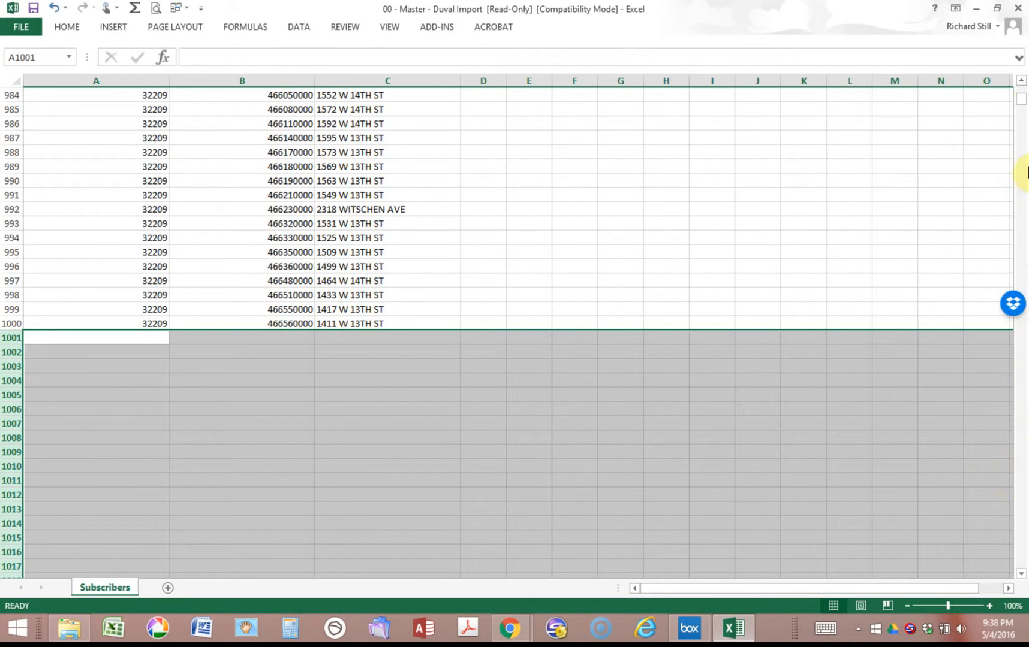
{"action": "left_click_drag", "start_coordinate": [1022, 99], "coordinate": [1021, 88]}
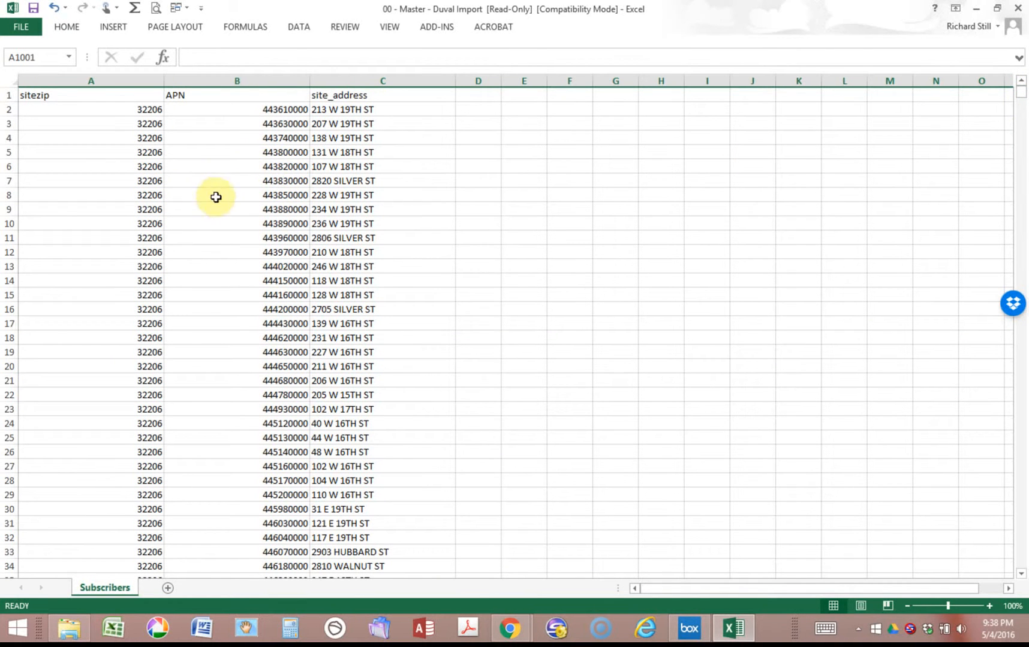
Save the trimmed workbook in the DUVAL folder as Farm001, close it, and reopen 00 - Master - Duval Import from File Explorer
{"action": "left_click", "coordinate": [22, 27]}
{"action": "left_click", "coordinate": [31, 170]}
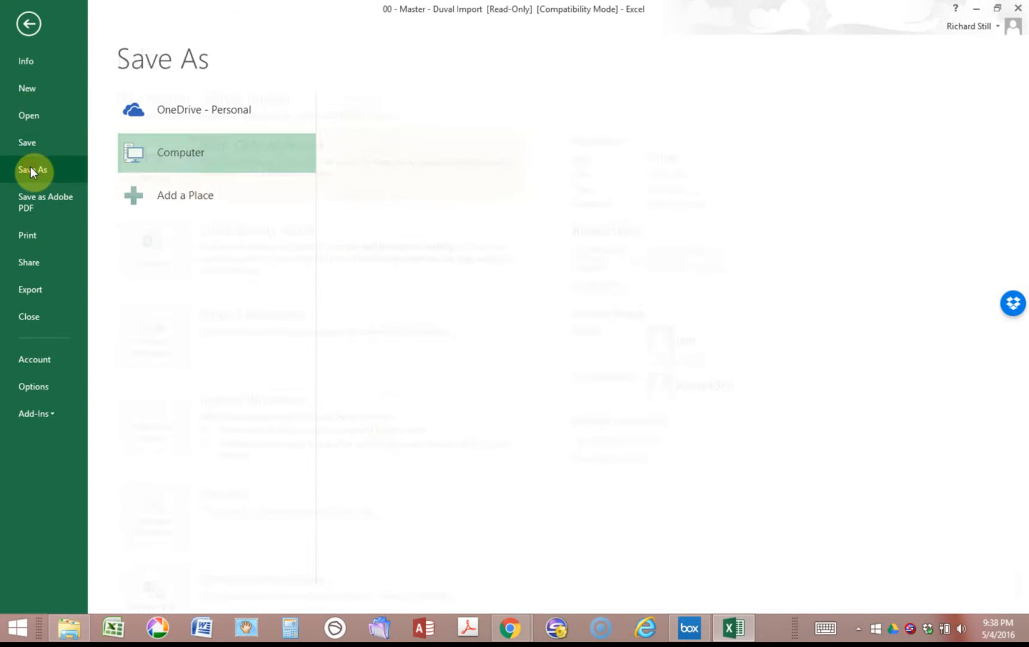
{"action": "left_click", "coordinate": [406, 158]}
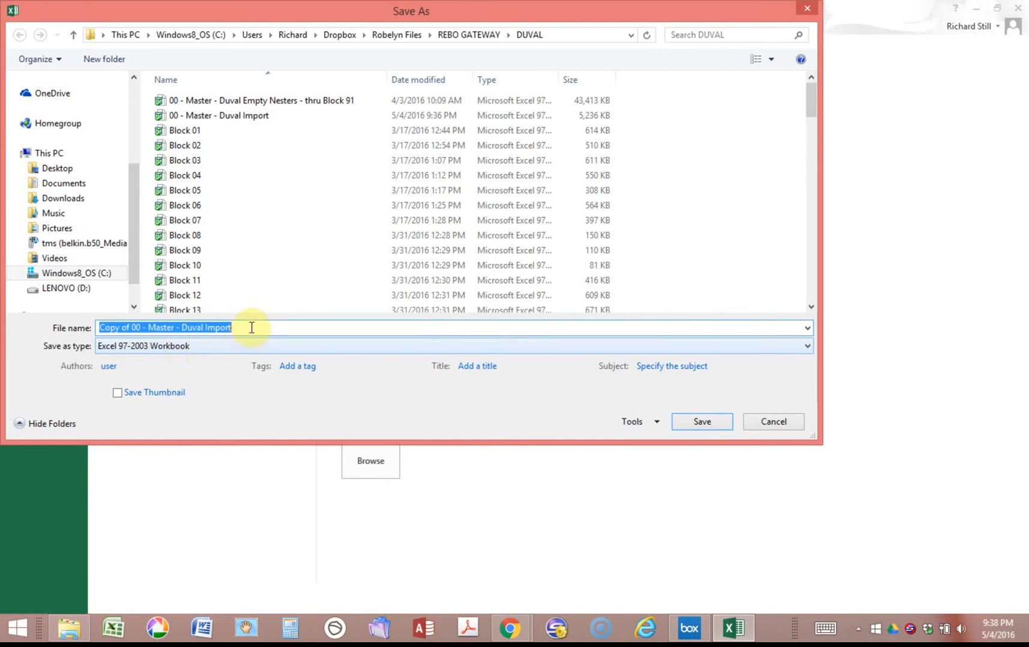
{"action": "type", "text": "Farm001"}
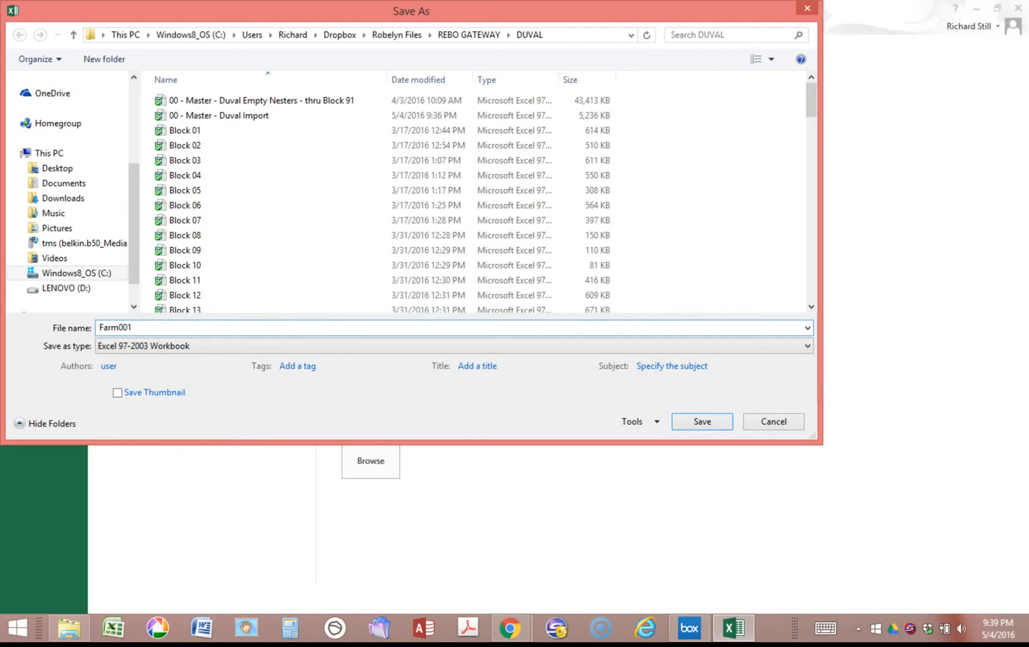
{"action": "left_click", "coordinate": [712, 422]}
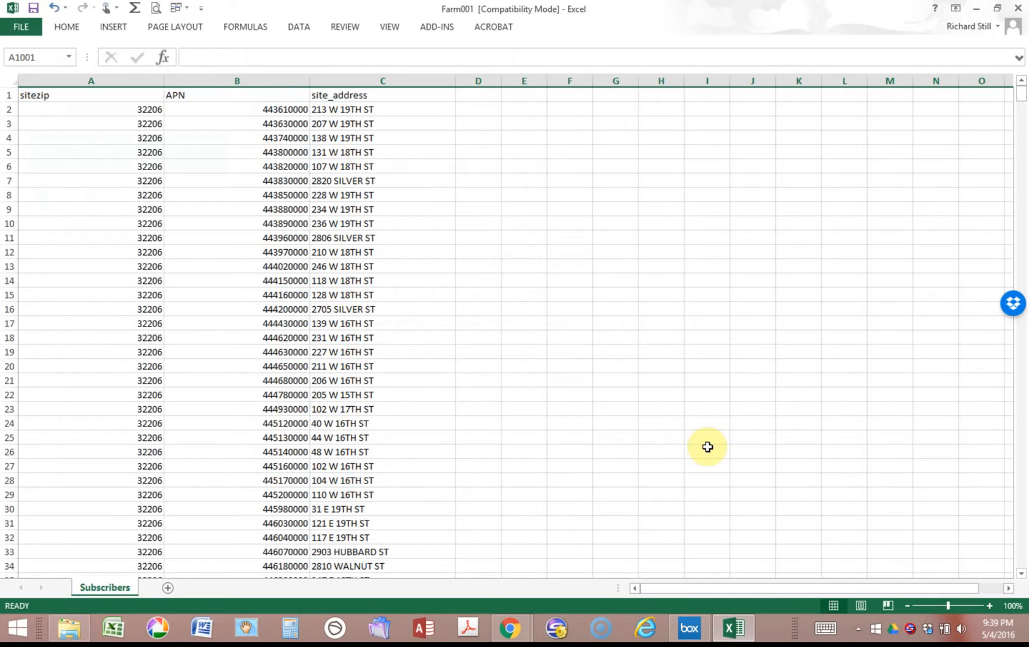
{"action": "left_click", "coordinate": [1019, 11]}
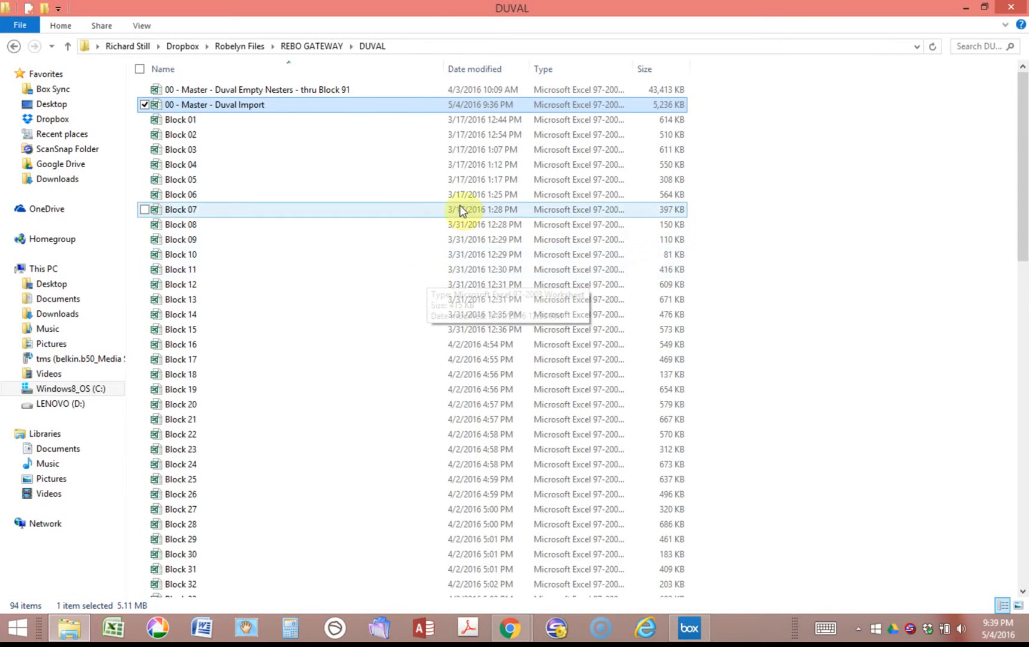
{"action": "double_click", "coordinate": [230, 104]}
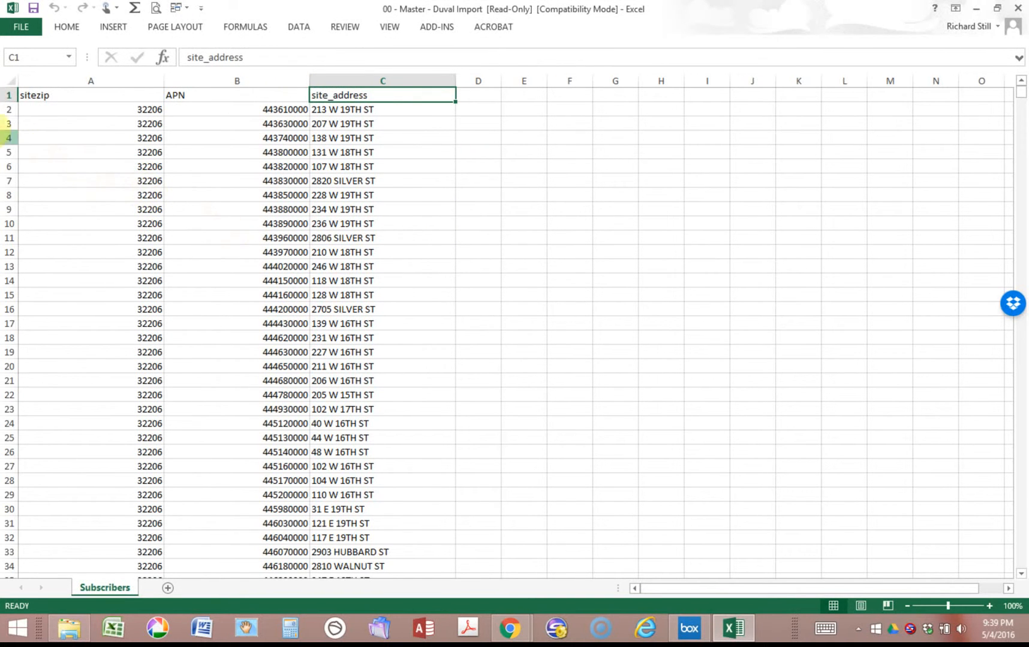
Delete the already exported rows 2 through 1000 from the master sheet, keeping the header row
{"action": "left_click", "coordinate": [8, 109]}
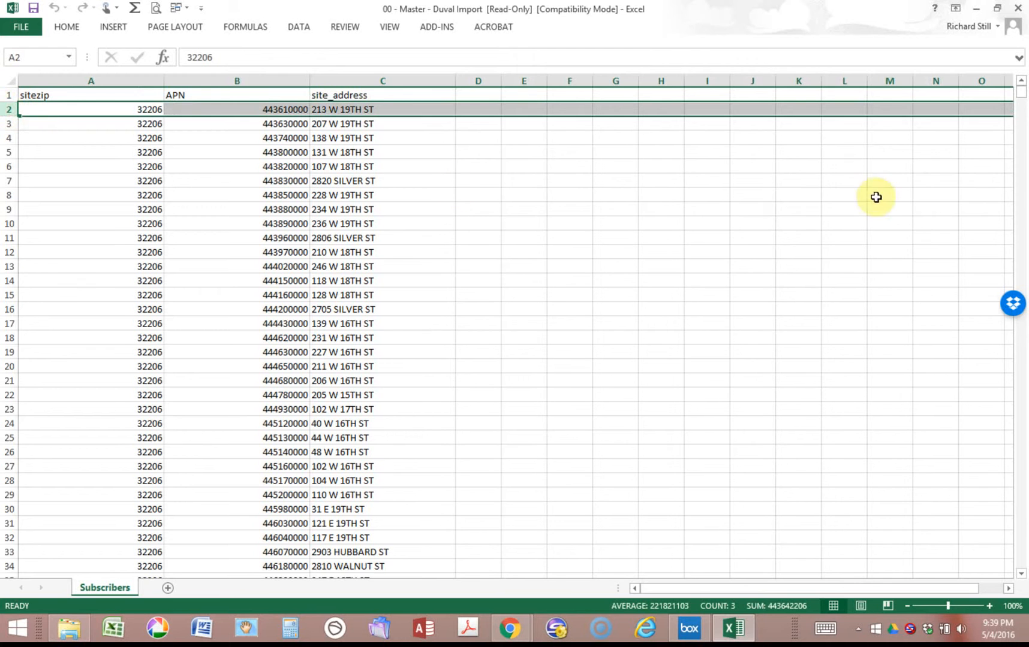
{"action": "left_click_drag", "start_coordinate": [1020, 96], "coordinate": [1018, 103]}
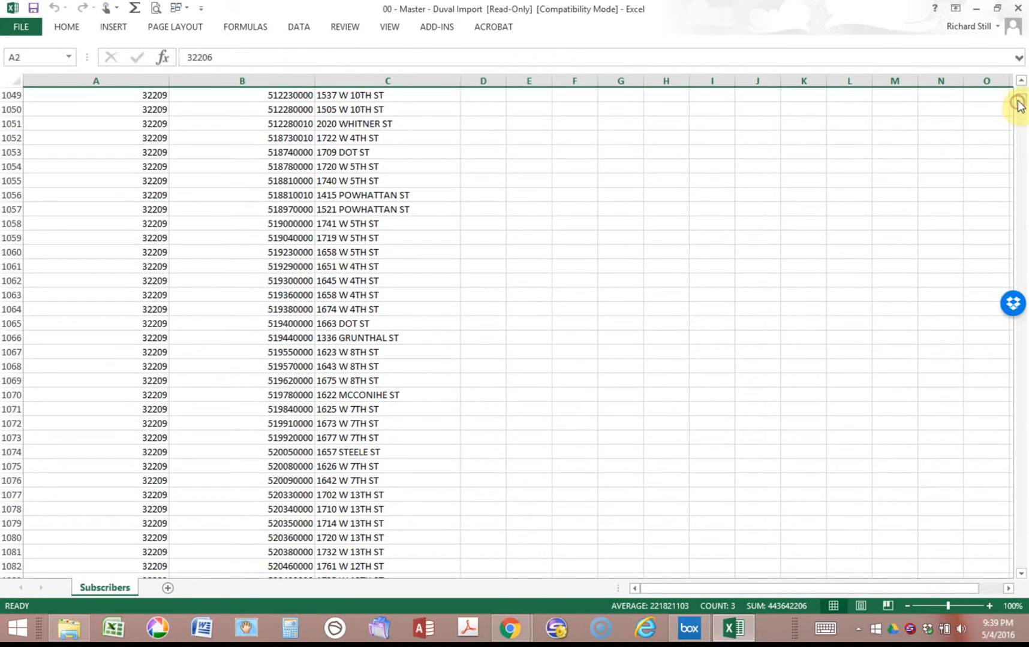
{"action": "scroll", "coordinate": [1019, 93], "scroll_direction": "up", "scroll_amount": 20}
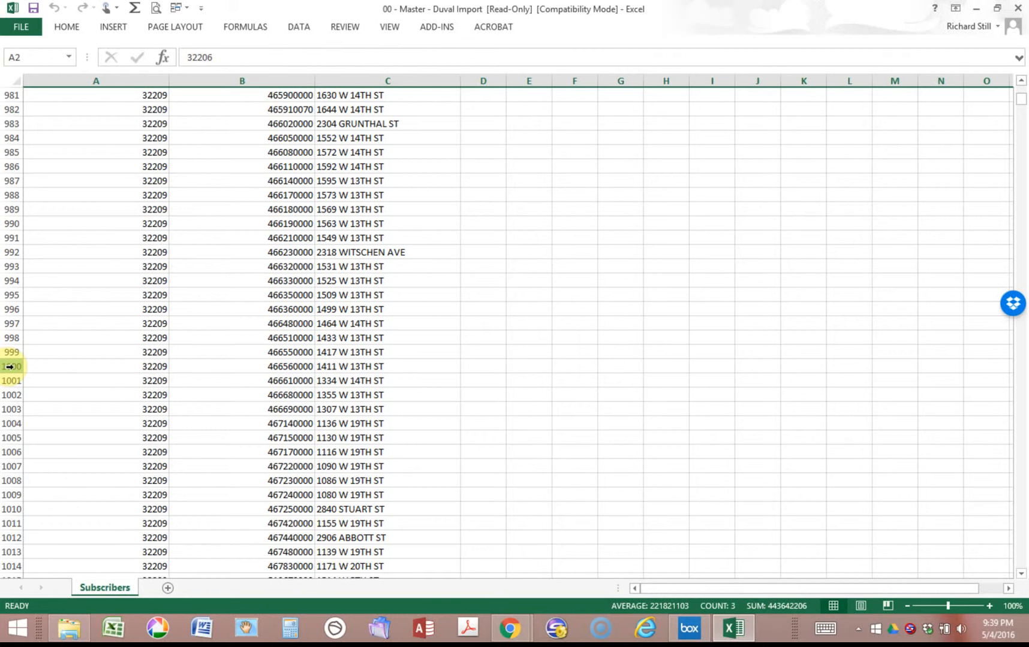
{"action": "left_click", "coordinate": [10, 366], "text": "shift"}
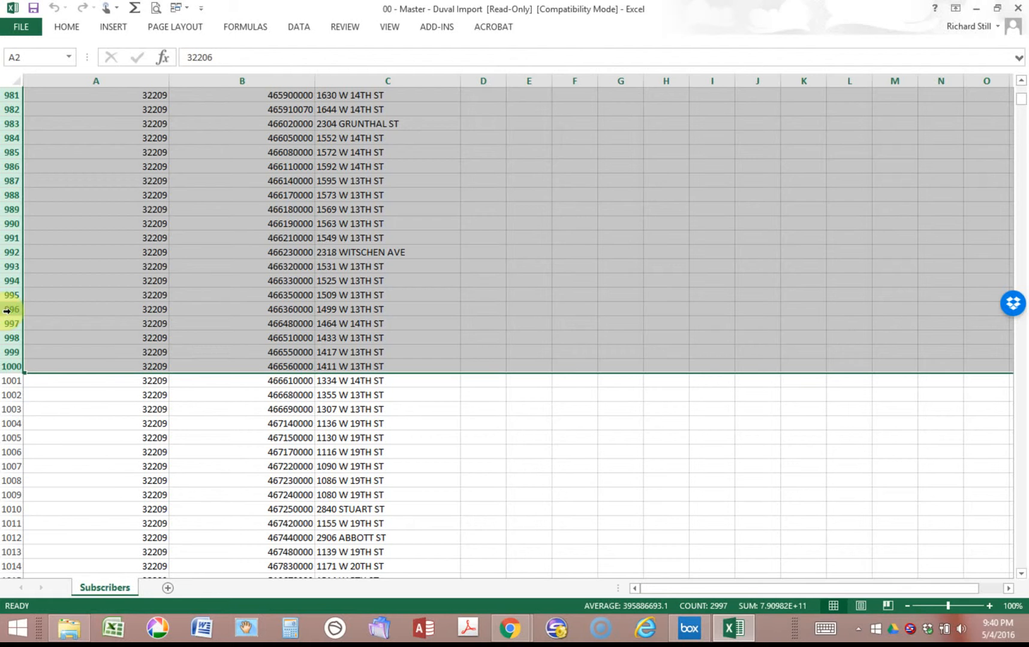
{"action": "right_click", "coordinate": [7, 310]}
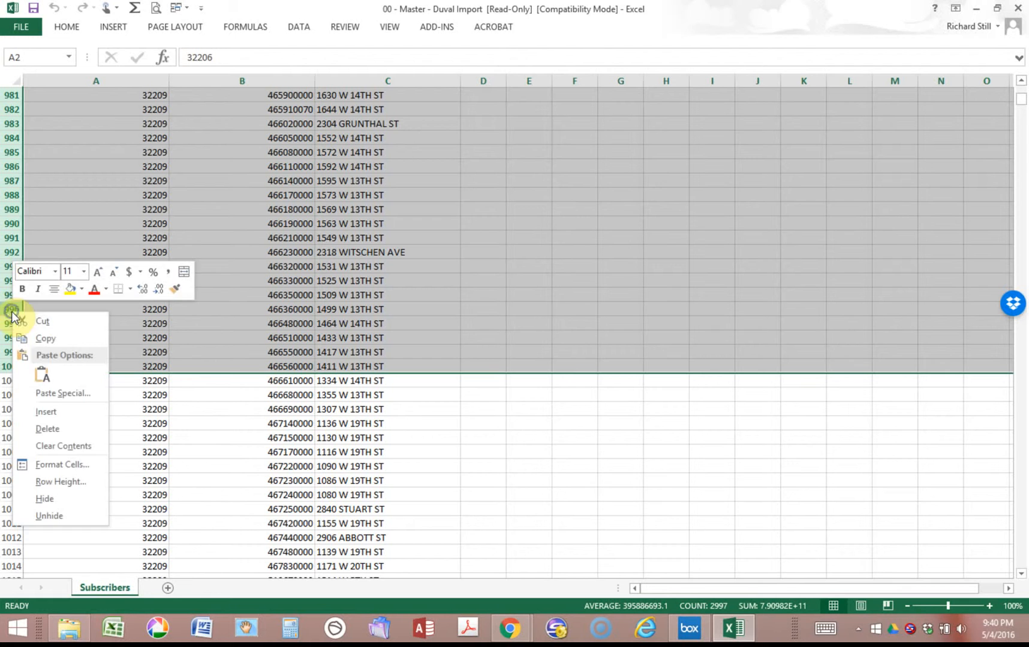
{"action": "left_click", "coordinate": [46, 429]}
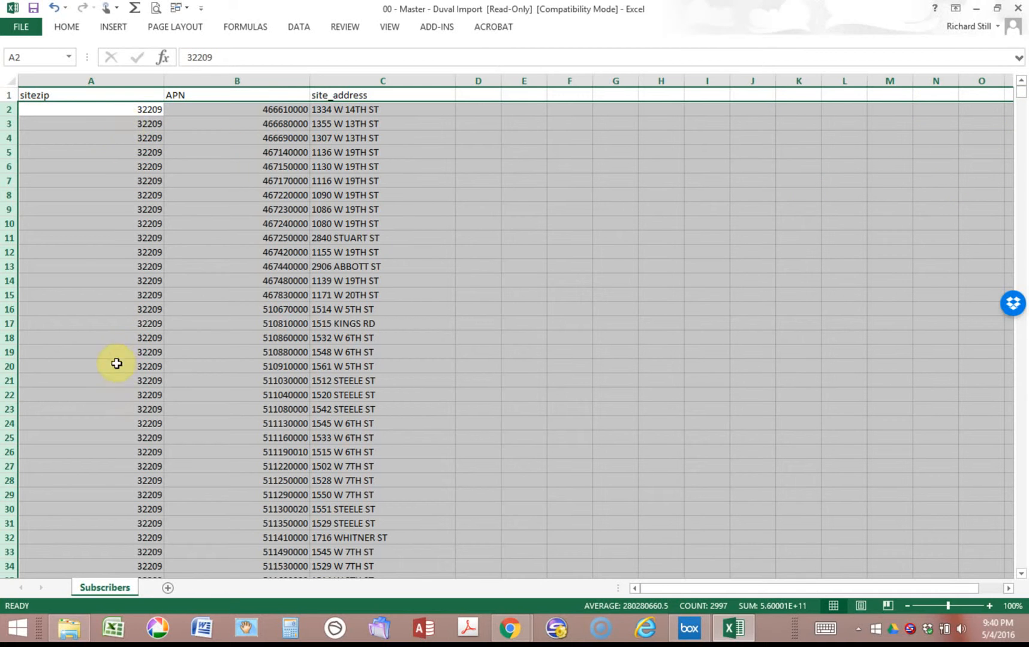
Delete rows 1001 through 62806 so that only the header and the second batch of addresses are left
{"action": "left_click_drag", "start_coordinate": [1020, 94], "coordinate": [1020, 99]}
{"action": "left_click", "coordinate": [1021, 93]}
{"action": "left_click", "coordinate": [1021, 92]}
{"action": "left_click", "coordinate": [1020, 92]}
{"action": "left_click", "coordinate": [1021, 92]}
{"action": "left_click", "coordinate": [1021, 92]}
{"action": "left_click", "coordinate": [1021, 92]}
{"action": "left_click", "coordinate": [1021, 93]}
{"action": "left_click", "coordinate": [1021, 92]}
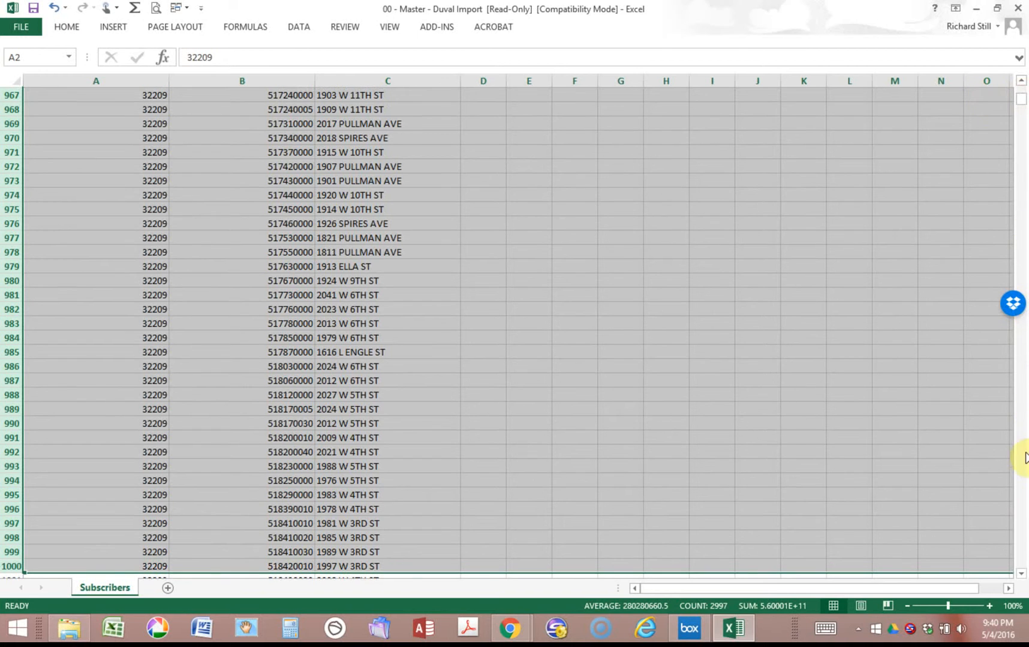
{"action": "left_click", "coordinate": [1021, 573]}
{"action": "left_click", "coordinate": [1022, 574]}
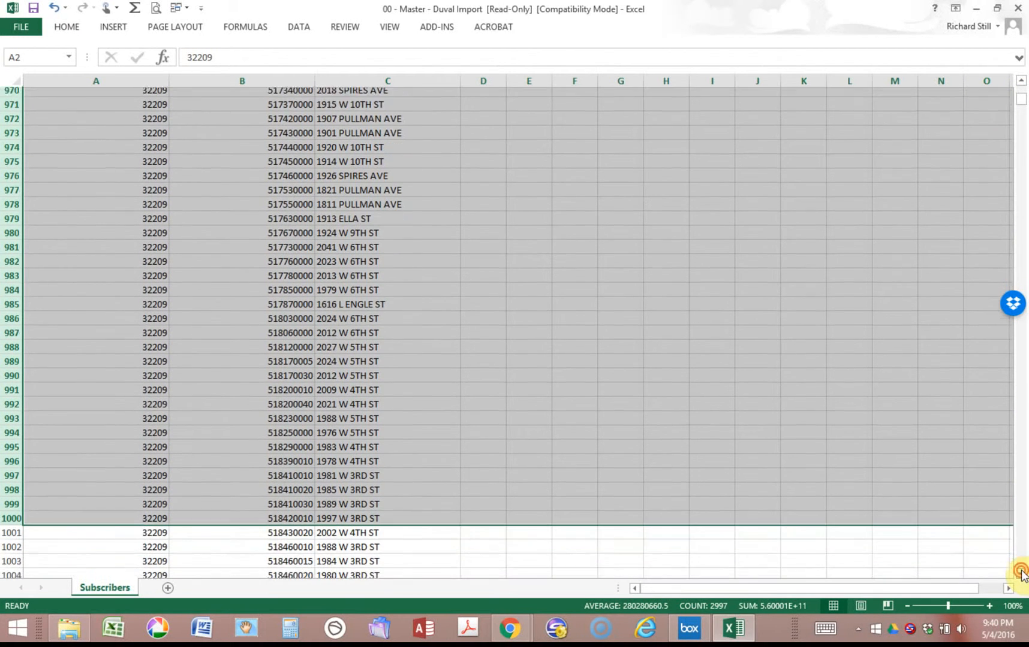
{"action": "left_click", "coordinate": [1022, 574]}
{"action": "left_click", "coordinate": [1021, 574]}
{"action": "left_click", "coordinate": [1022, 574]}
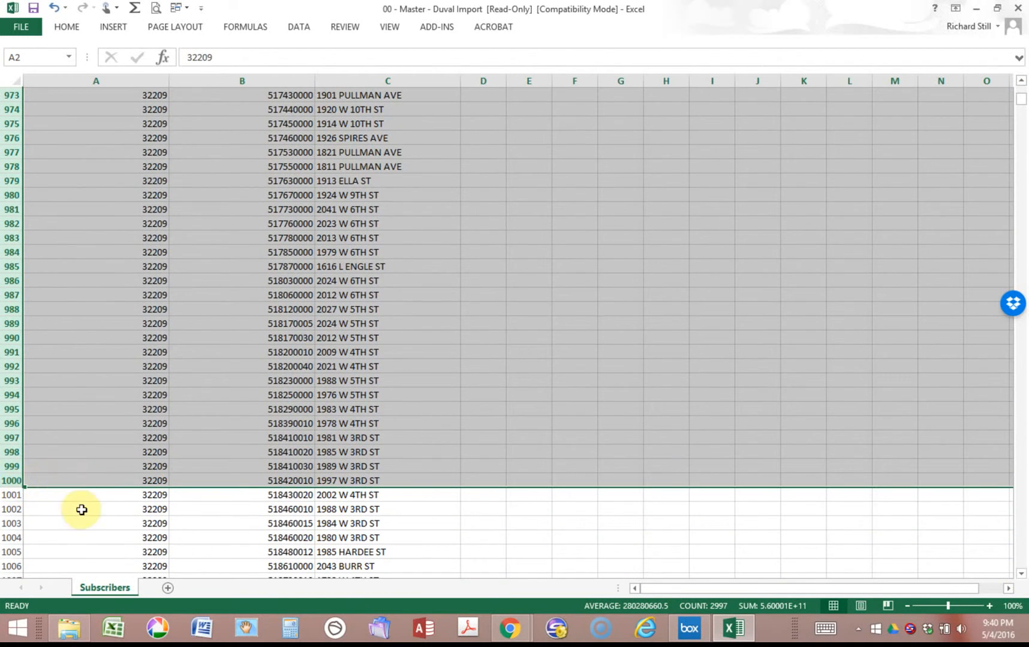
{"action": "left_click", "coordinate": [12, 495]}
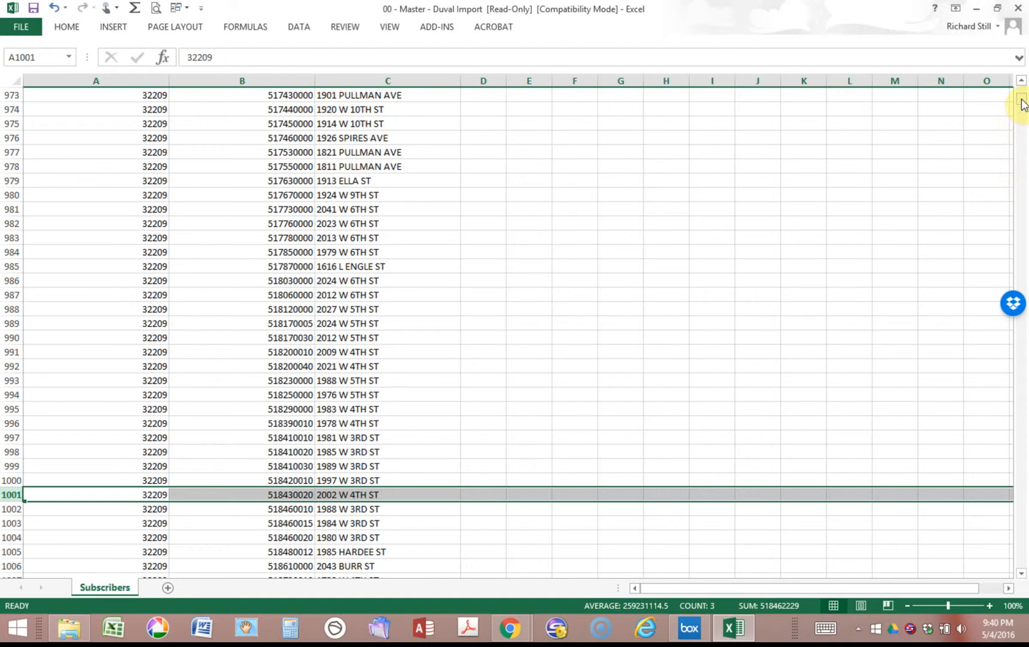
{"action": "left_click_drag", "start_coordinate": [1022, 105], "coordinate": [1006, 575]}
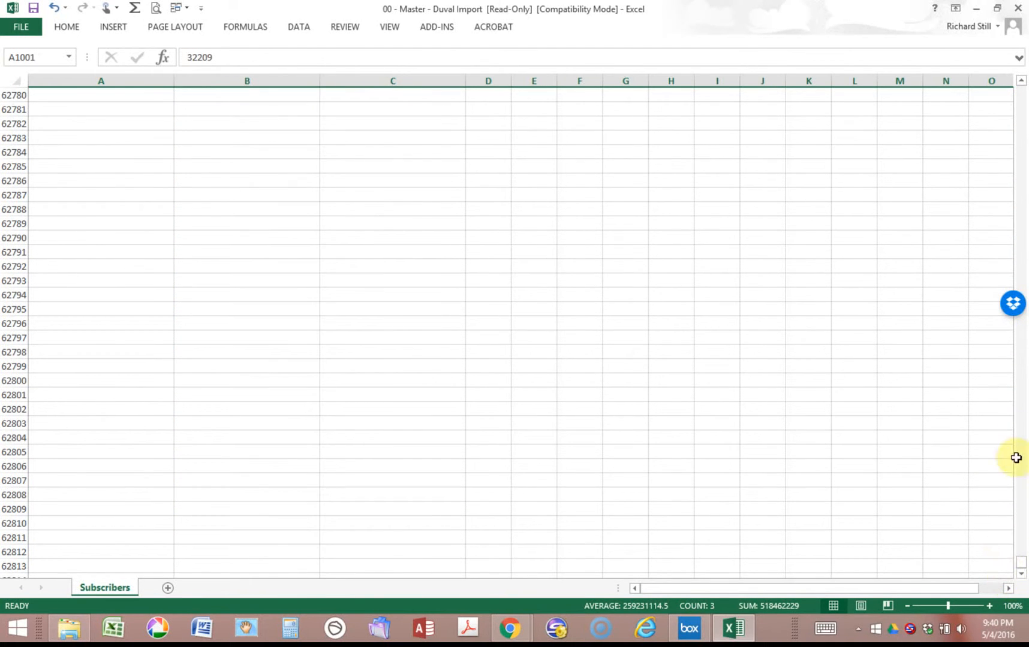
{"action": "left_click", "coordinate": [18, 467], "text": "shift"}
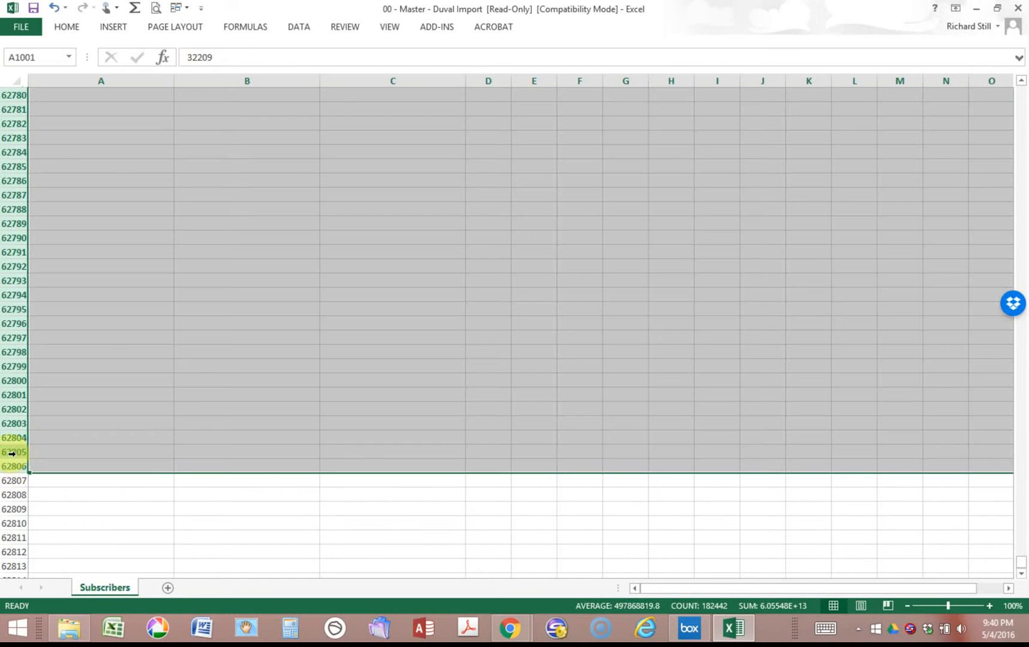
{"action": "right_click", "coordinate": [15, 462]}
{"action": "left_click", "coordinate": [48, 357]}
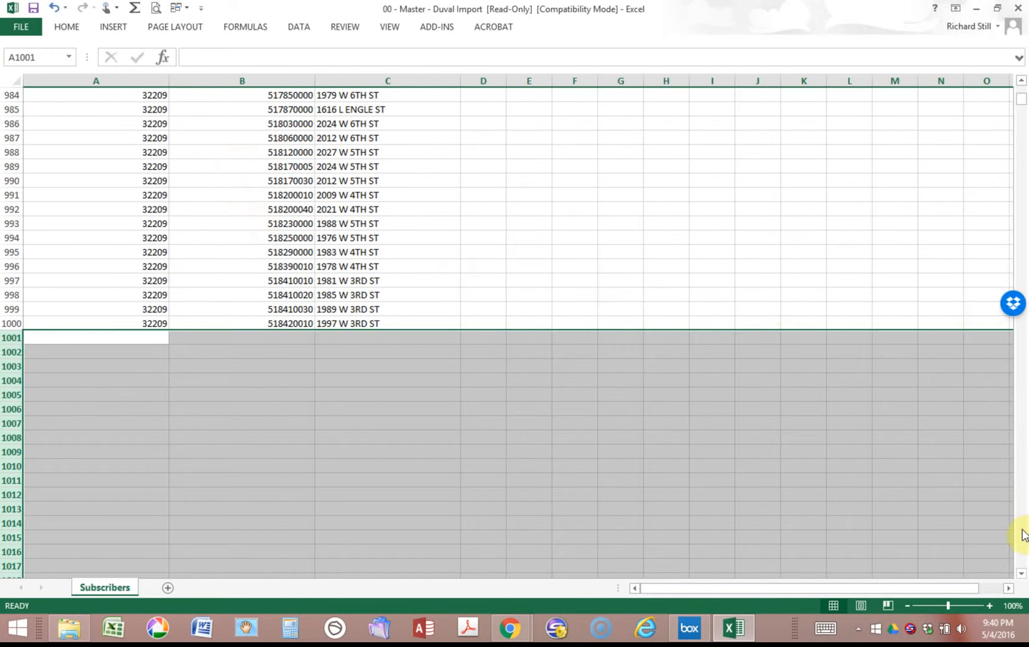
{"action": "left_click_drag", "start_coordinate": [1020, 99], "coordinate": [1019, 90]}
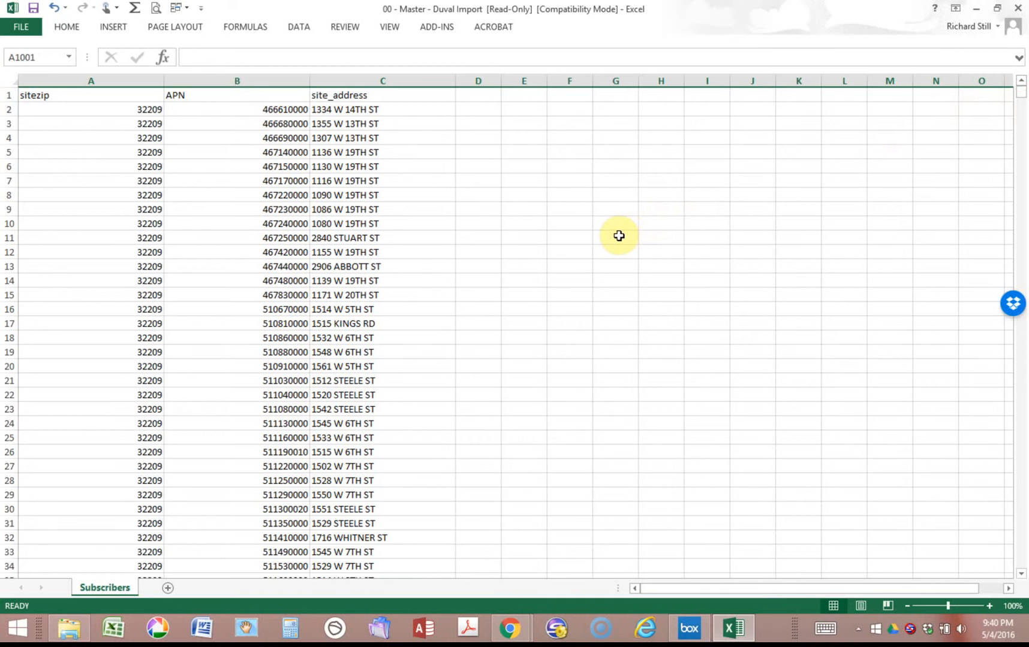
Save the second batch in the DUVAL folder as Farm002, close it, and reopen 00 - Master - Duval Import from File Explorer
{"action": "left_click", "coordinate": [26, 26]}
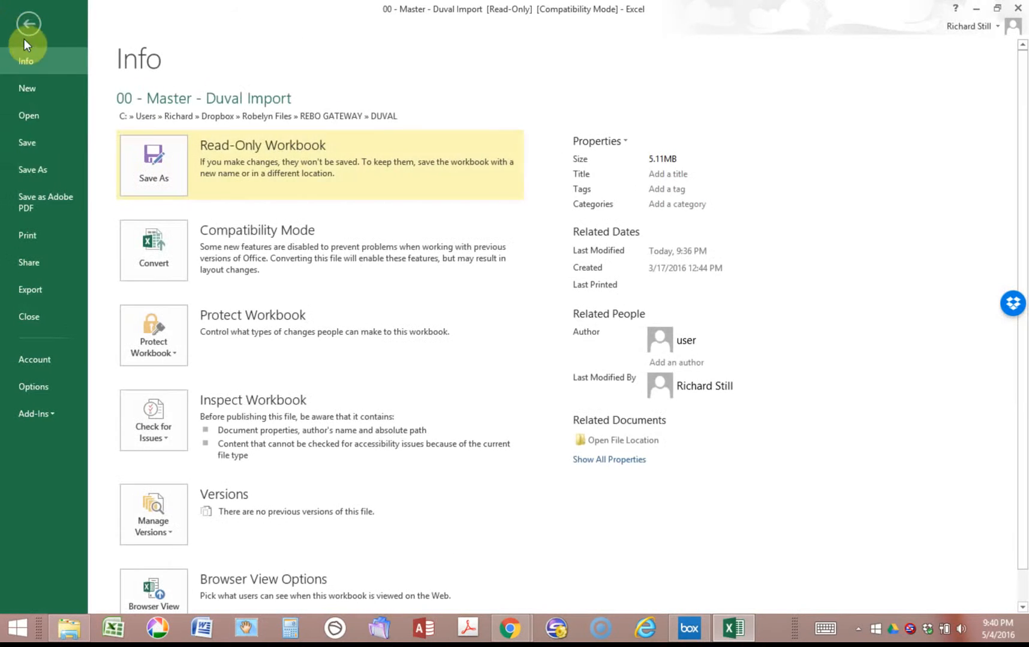
{"action": "left_click", "coordinate": [27, 168]}
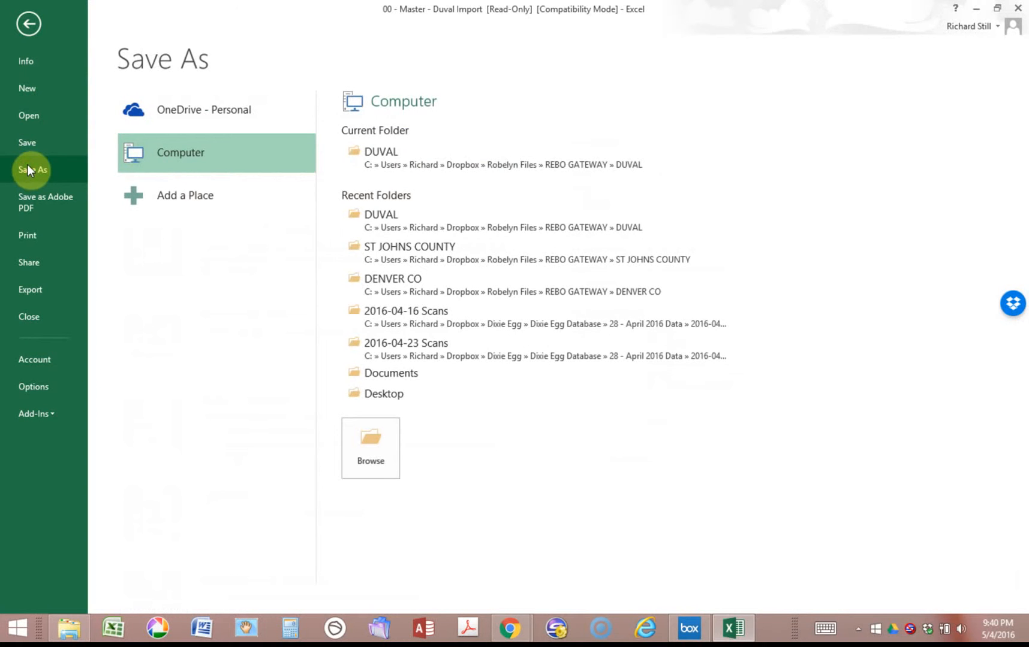
{"action": "left_click", "coordinate": [398, 160]}
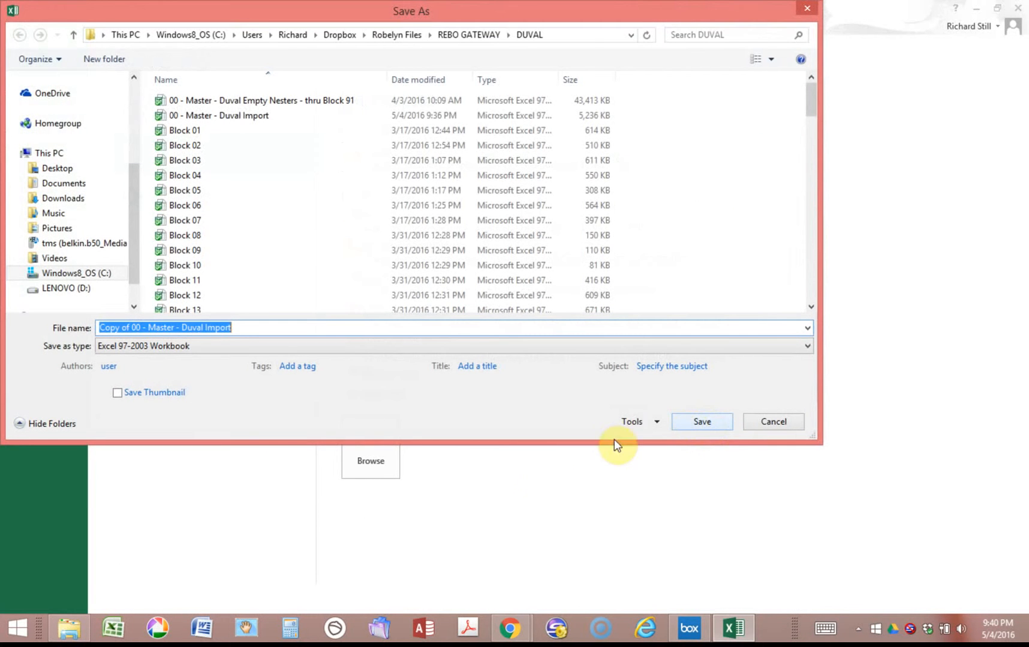
{"action": "left_click_drag", "start_coordinate": [809, 102], "coordinate": [804, 303]}
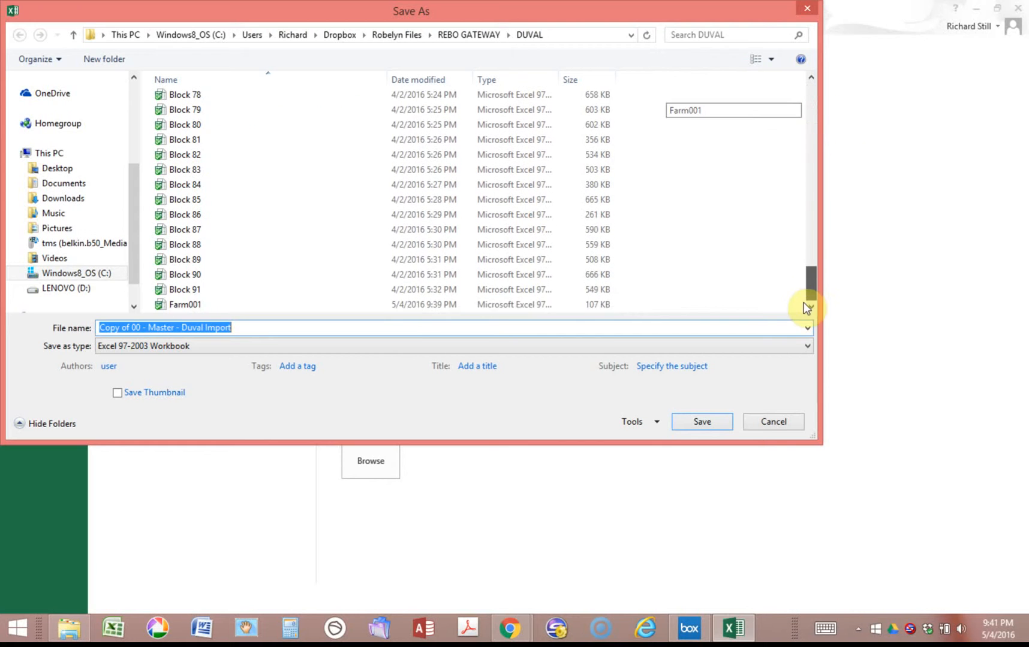
{"action": "left_click", "coordinate": [184, 304]}
{"action": "double_click", "coordinate": [132, 327]}
{"action": "left_click", "coordinate": [136, 327]}
{"action": "key", "text": "BackSpace"}
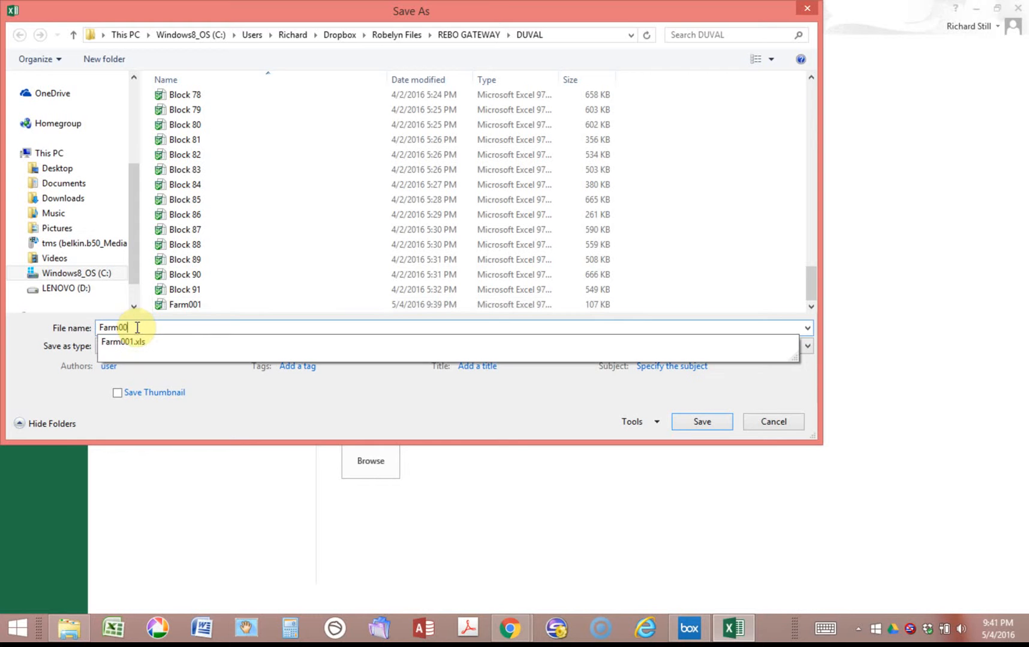
{"action": "type", "text": "2"}
{"action": "left_click", "coordinate": [705, 422]}
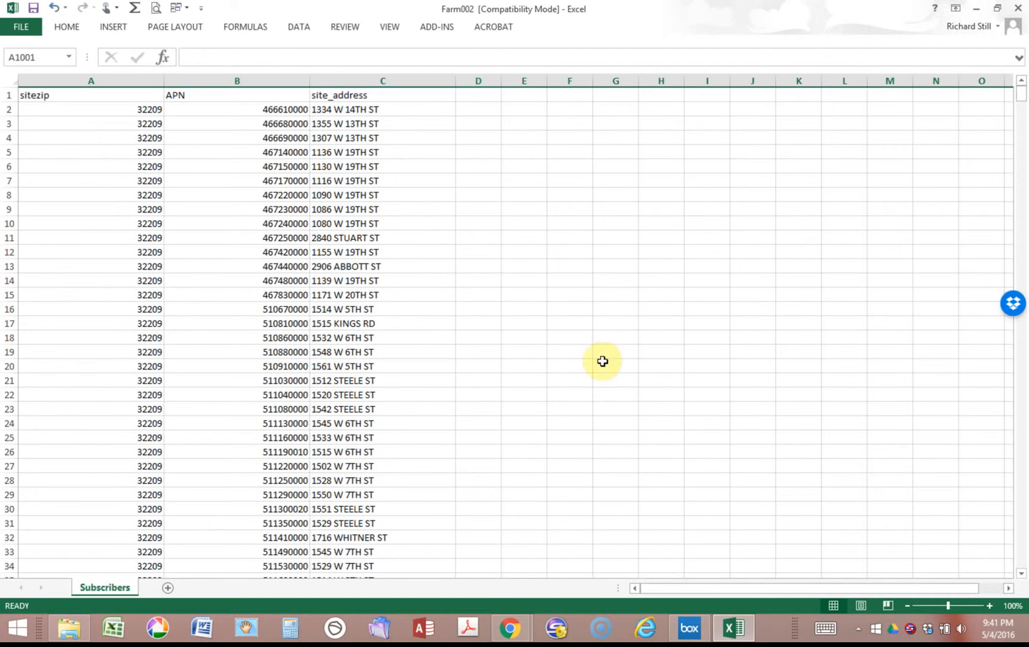
{"action": "left_click", "coordinate": [1017, 8]}
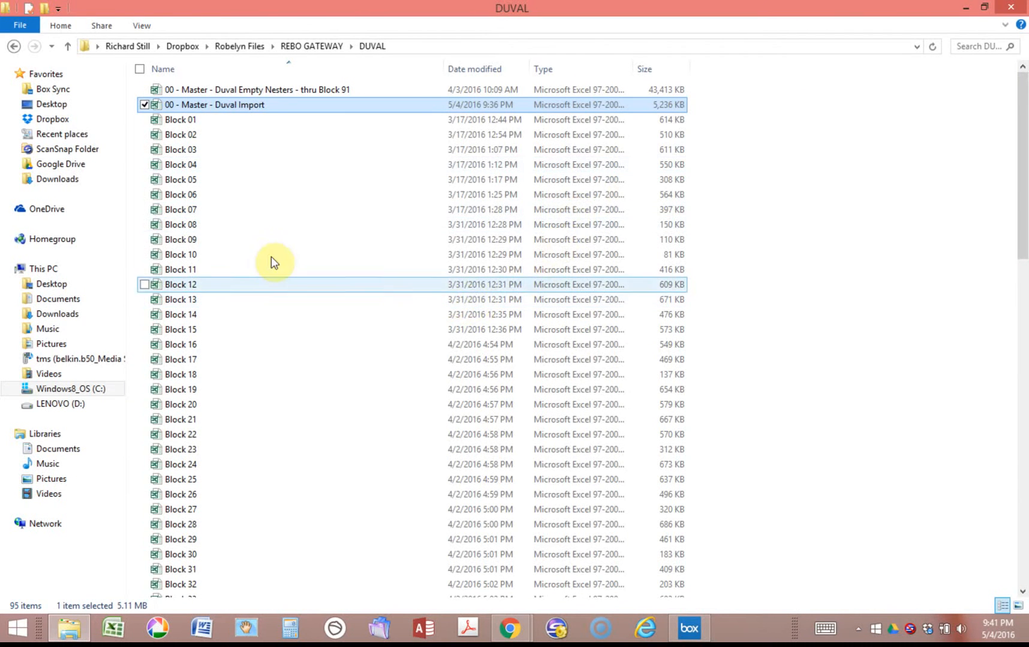
{"action": "double_click", "coordinate": [224, 105]}
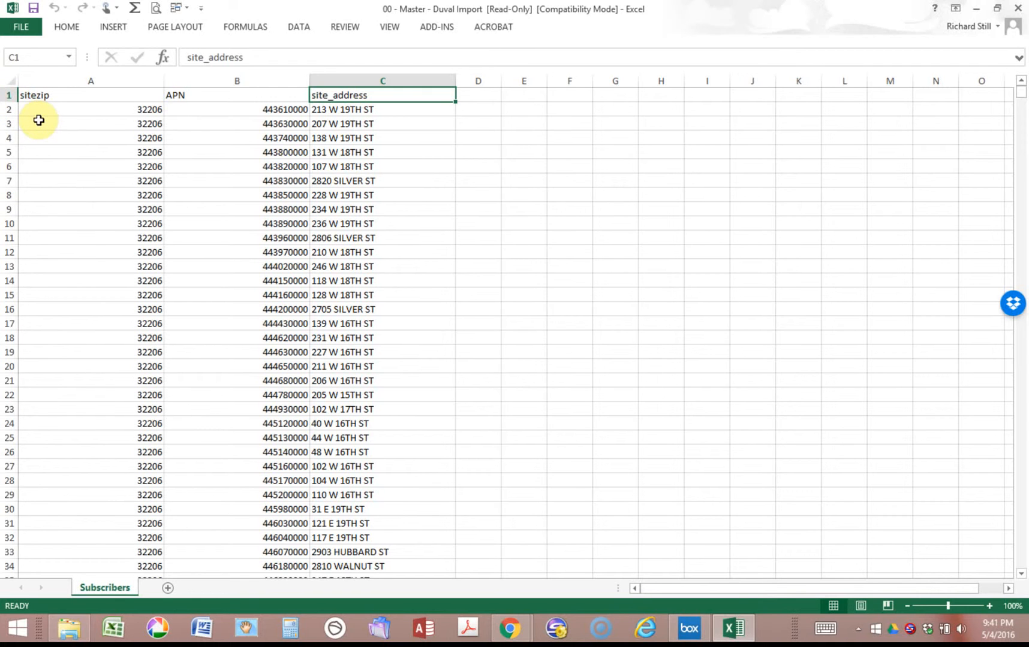
{"action": "left_click", "coordinate": [8, 110]}
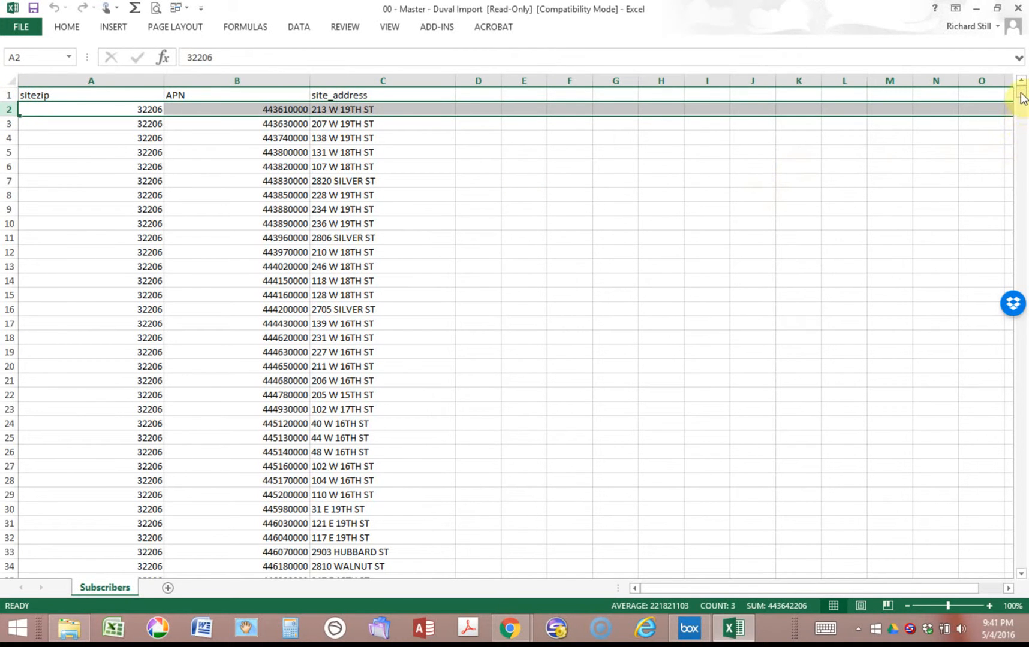
{"action": "left_click_drag", "start_coordinate": [1021, 98], "coordinate": [1022, 111]}
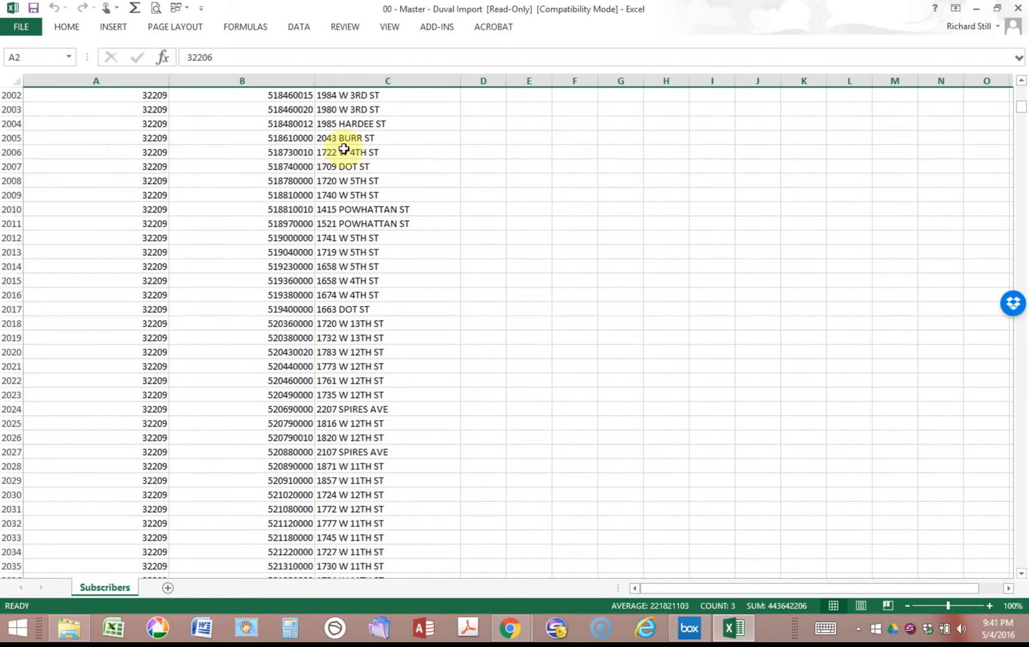
{"action": "left_click", "coordinate": [1021, 81]}
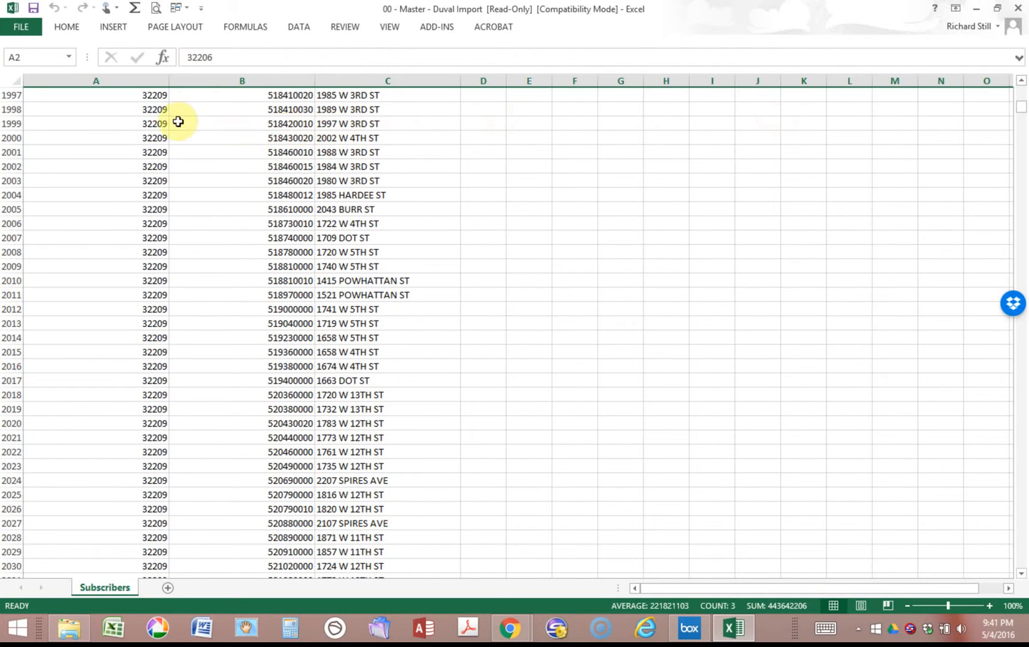
{"action": "left_click", "coordinate": [11, 138], "text": "shift"}
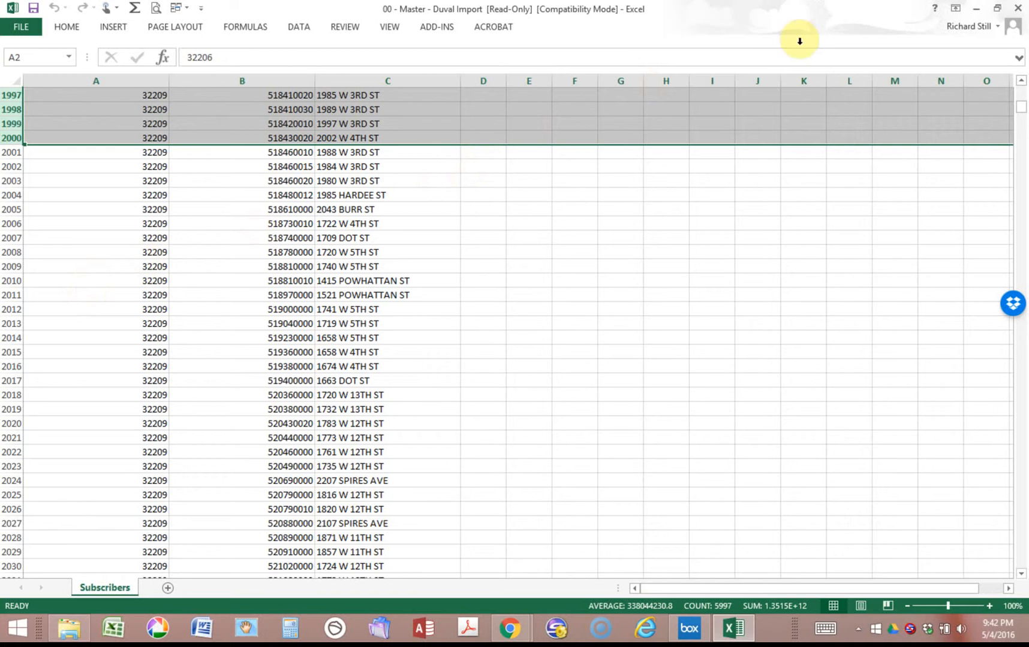
{"action": "mouse_move", "coordinate": [1019, 12]}
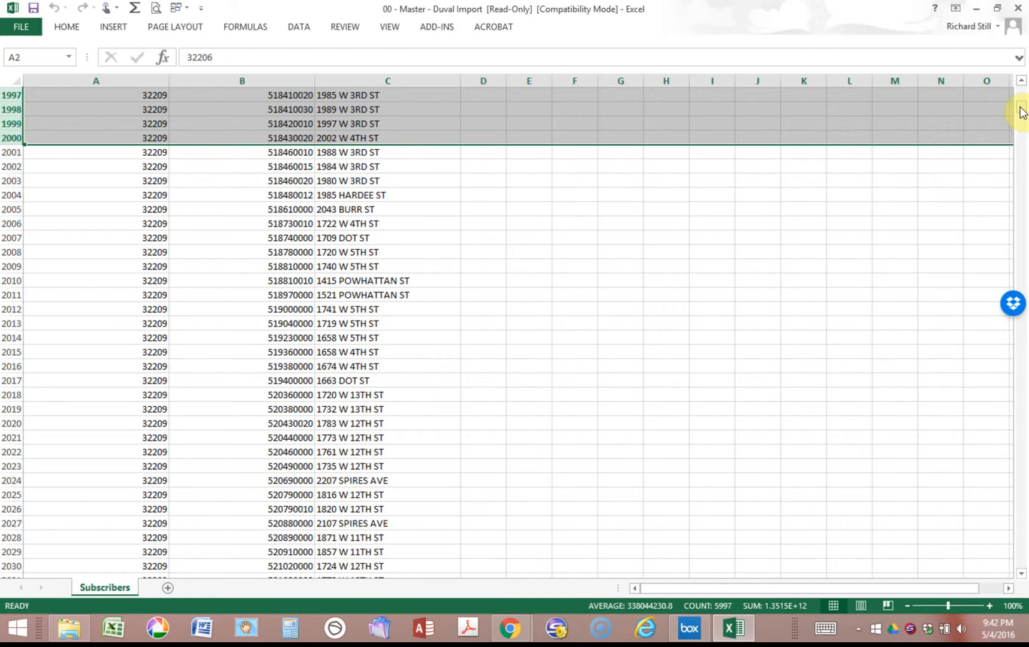
{"action": "left_click_drag", "start_coordinate": [1019, 110], "coordinate": [1017, 83]}
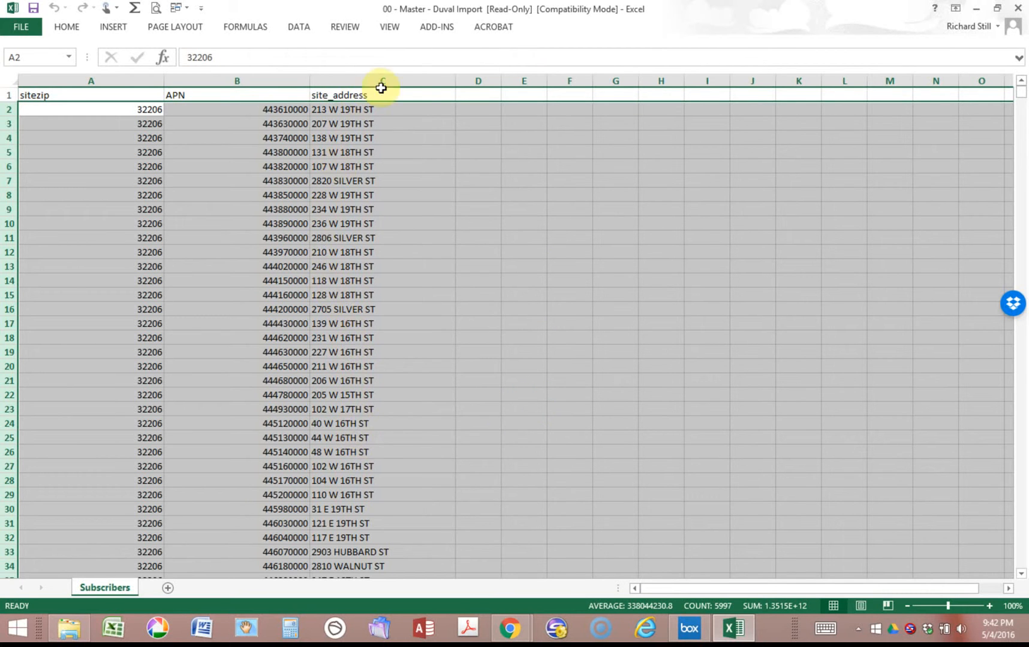
Close the master workbook, then open Farm001 and Farm002 in turn from the DUVAL folder to check their contents, closing each one
{"action": "left_click", "coordinate": [1018, 9]}
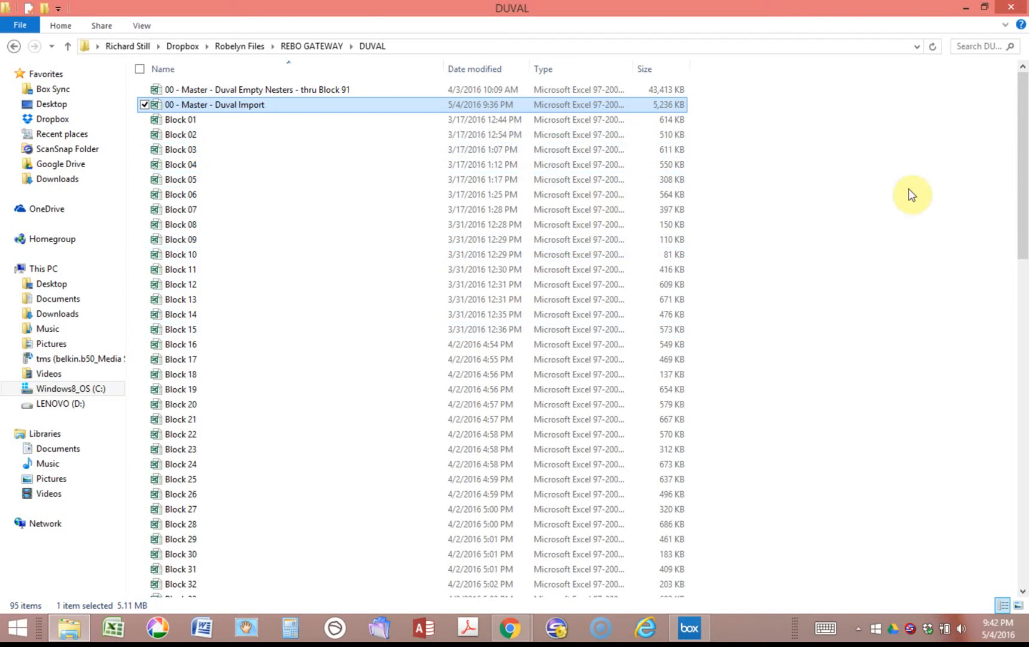
{"action": "left_click_drag", "start_coordinate": [1022, 160], "coordinate": [1019, 509]}
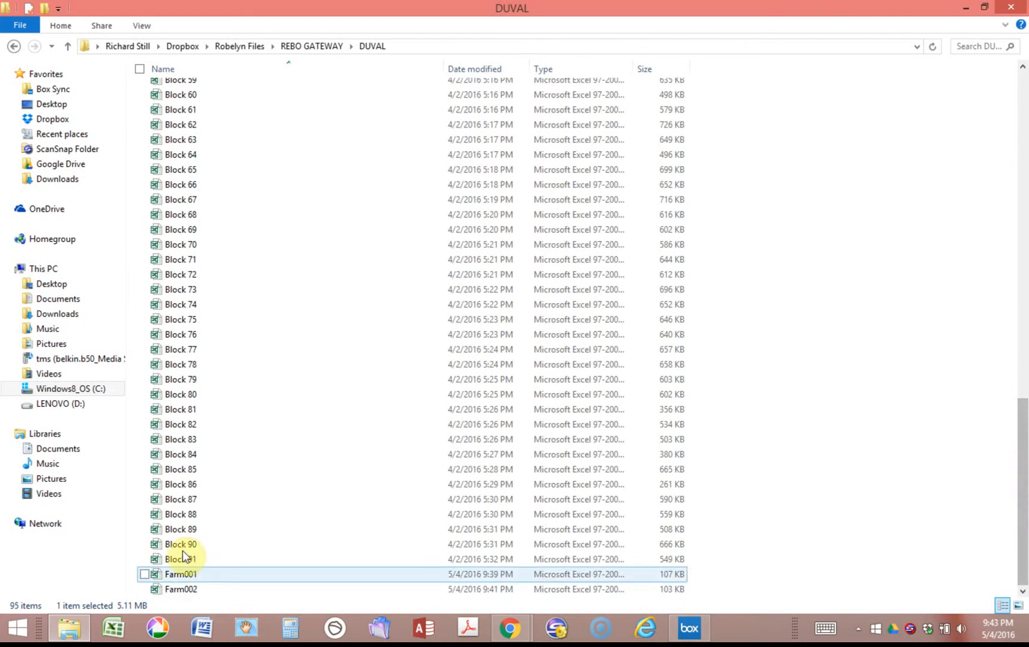
{"action": "double_click", "coordinate": [188, 574]}
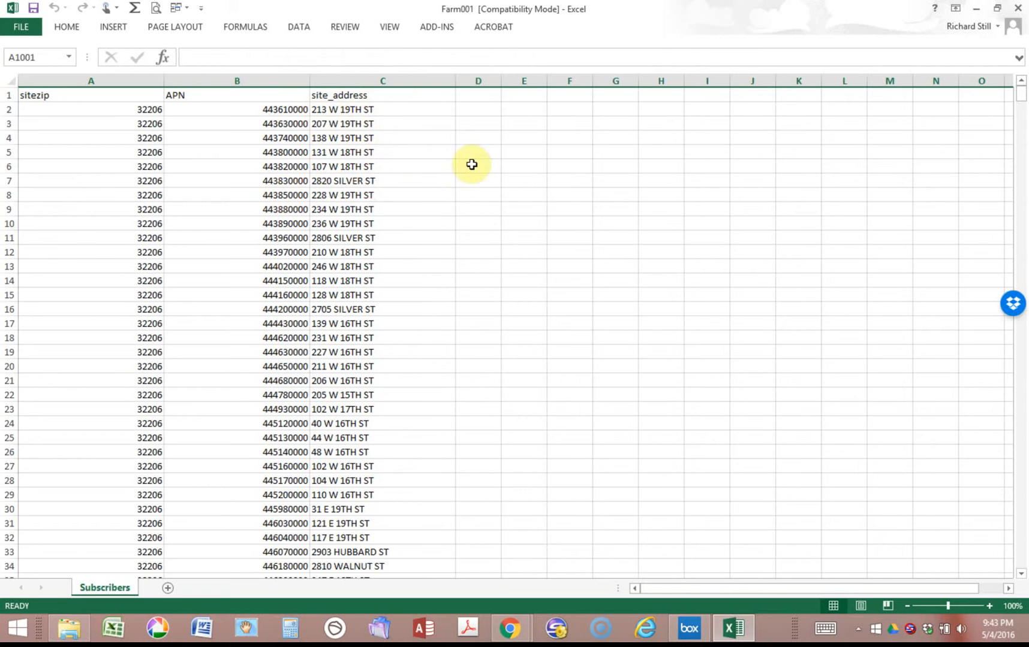
{"action": "left_click", "coordinate": [1017, 8]}
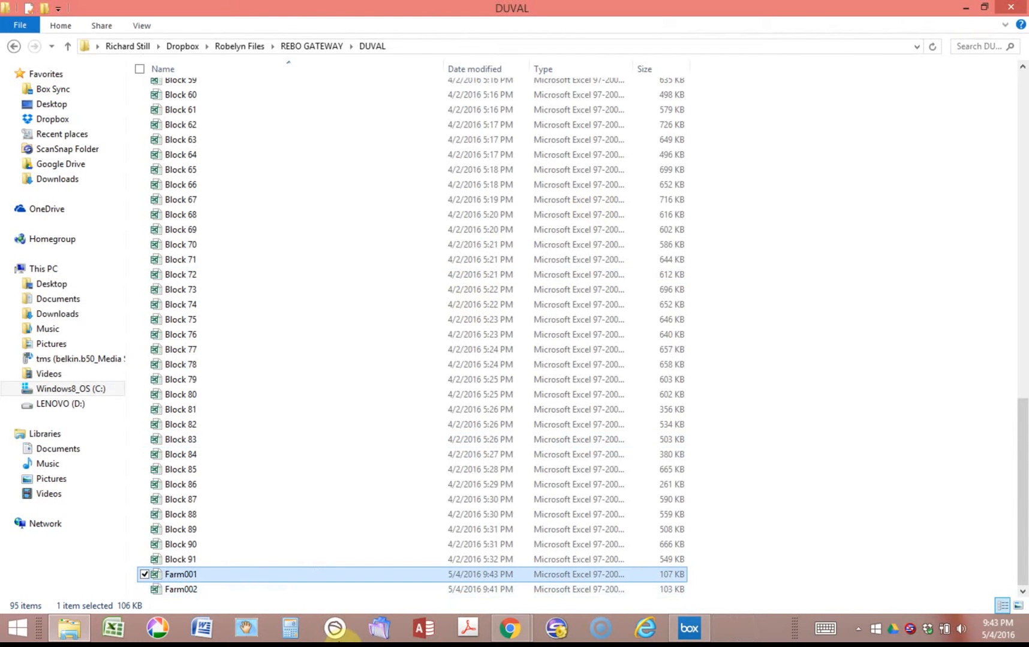
{"action": "double_click", "coordinate": [184, 587]}
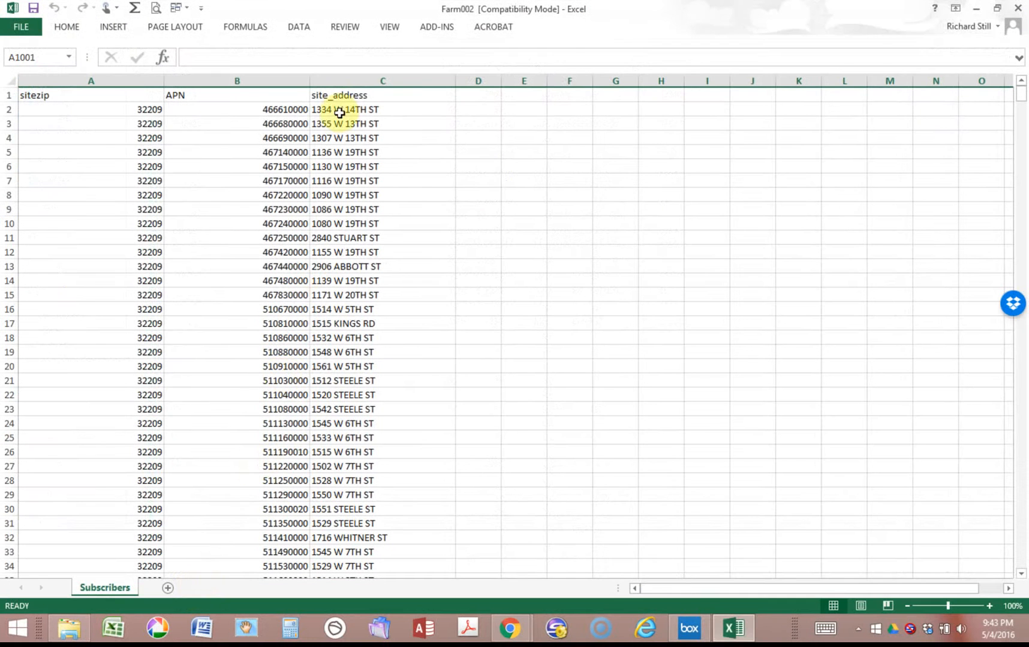
{"action": "left_click", "coordinate": [1019, 11]}
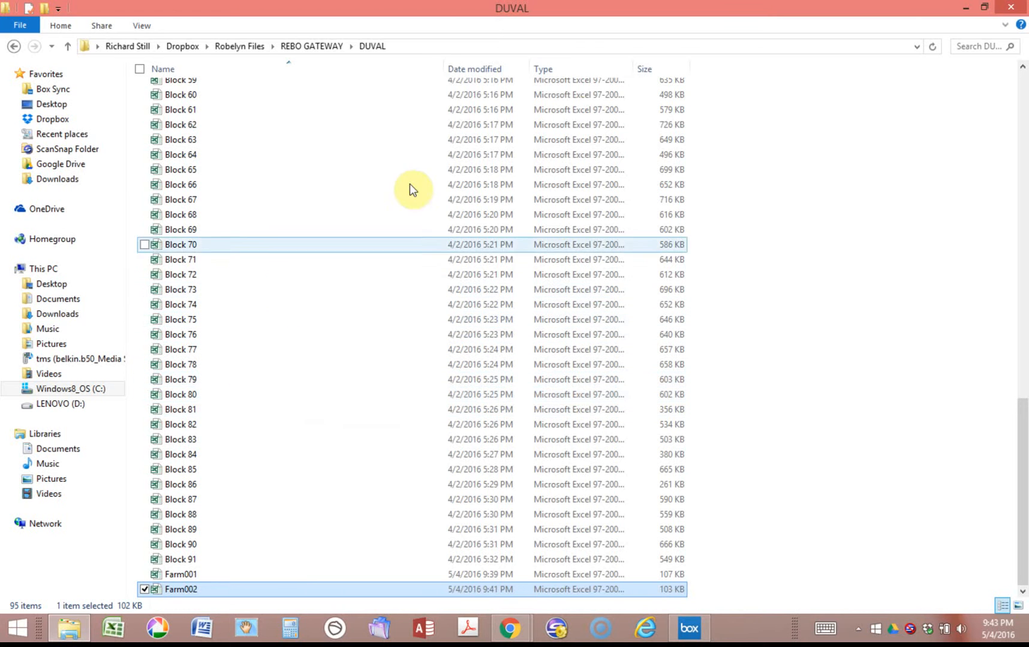
Close File Explorer and choose Farm001.xls from the DUVAL folder as the upload file on the ReboGateway page
{"action": "left_click", "coordinate": [1012, 8]}
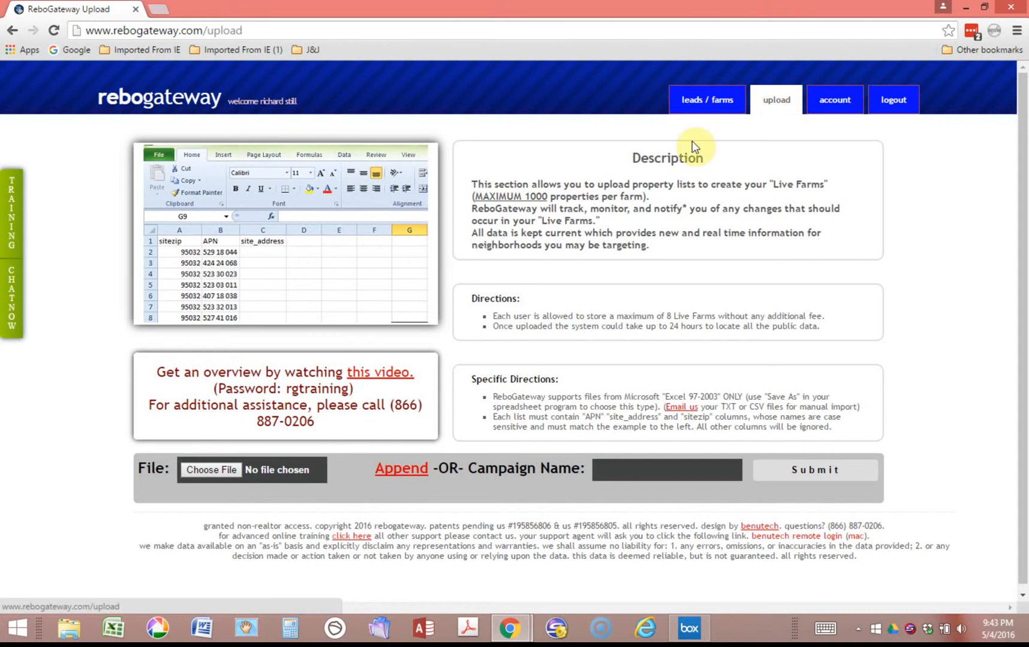
{"action": "left_click", "coordinate": [213, 469]}
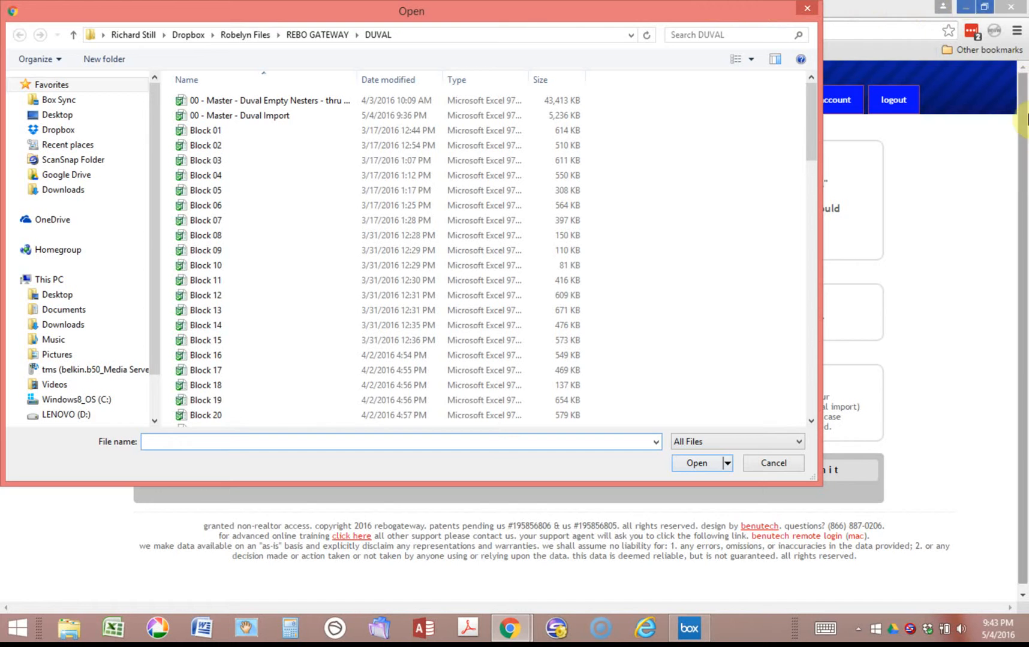
{"action": "left_click_drag", "start_coordinate": [811, 130], "coordinate": [780, 401]}
{"action": "left_click", "coordinate": [208, 404]}
{"action": "left_click", "coordinate": [695, 464]}
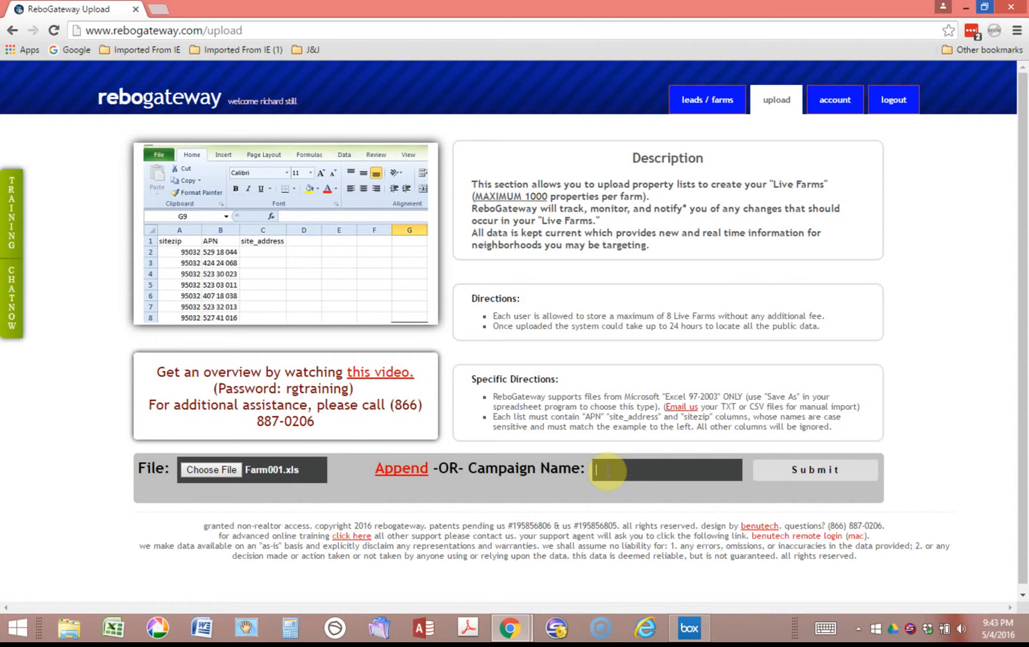
Name the campaign Farm001, submit the upload, and dismiss the import report after reviewing it
{"action": "left_click", "coordinate": [607, 471]}
{"action": "type", "text": "Farm"}
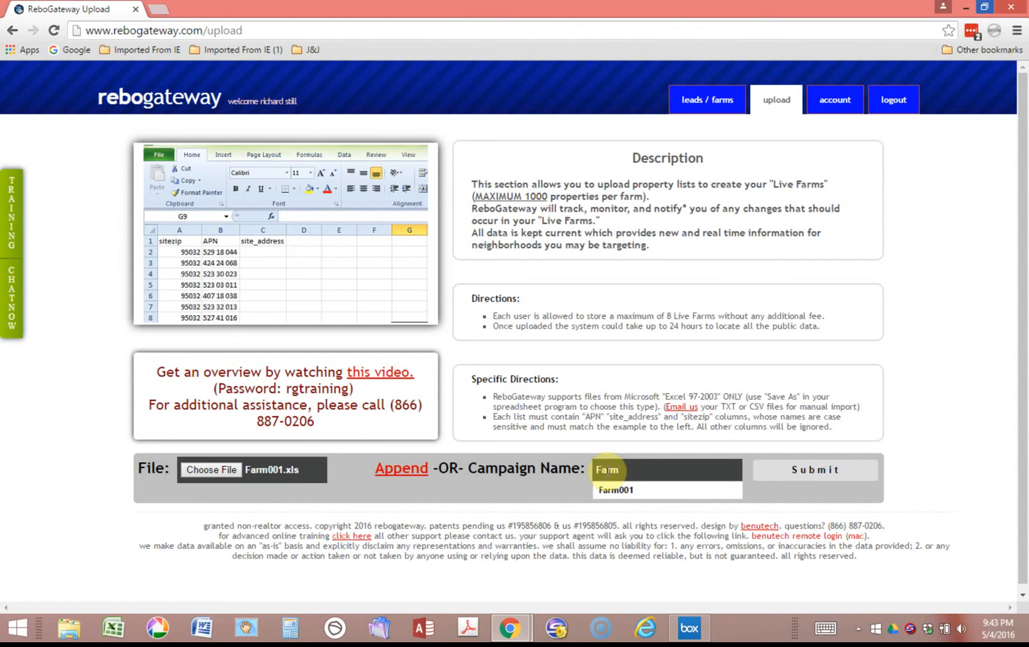
{"action": "left_click", "coordinate": [618, 488]}
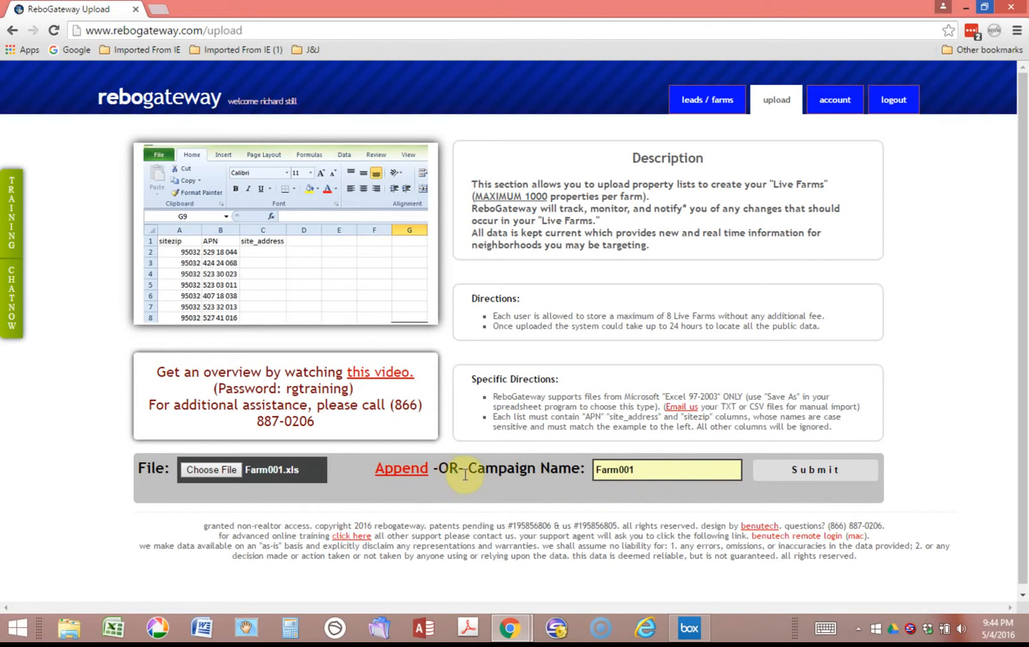
{"action": "left_click", "coordinate": [816, 473]}
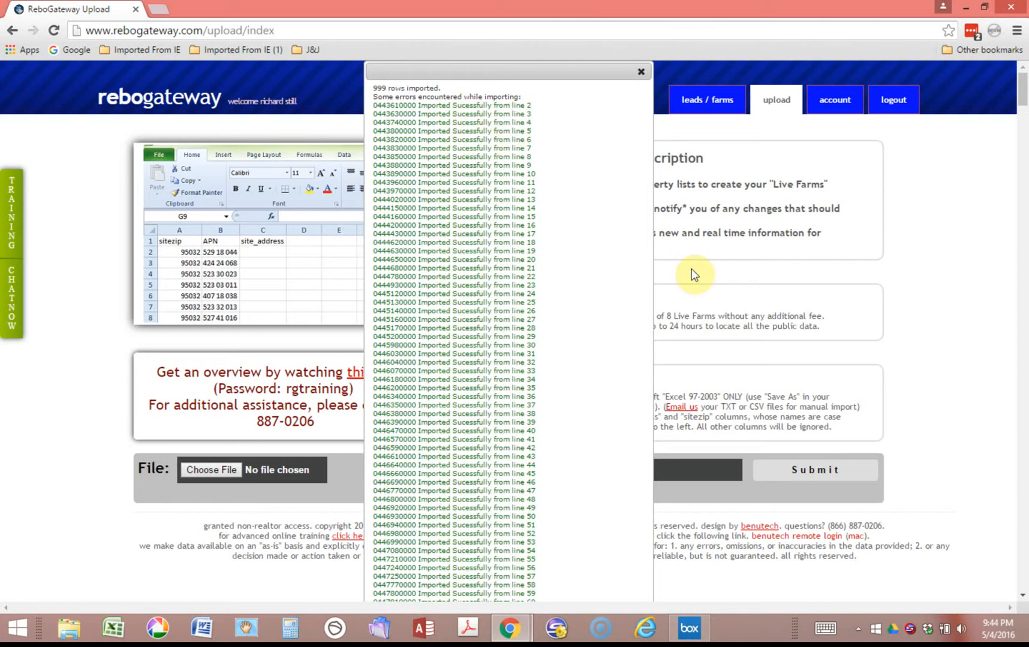
{"action": "mouse_move", "coordinate": [1022, 88]}
{"action": "left_mouse_down"}
{"action": "mouse_move", "coordinate": [1022, 591]}
{"action": "mouse_move", "coordinate": [1022, 90]}
{"action": "left_mouse_up"}
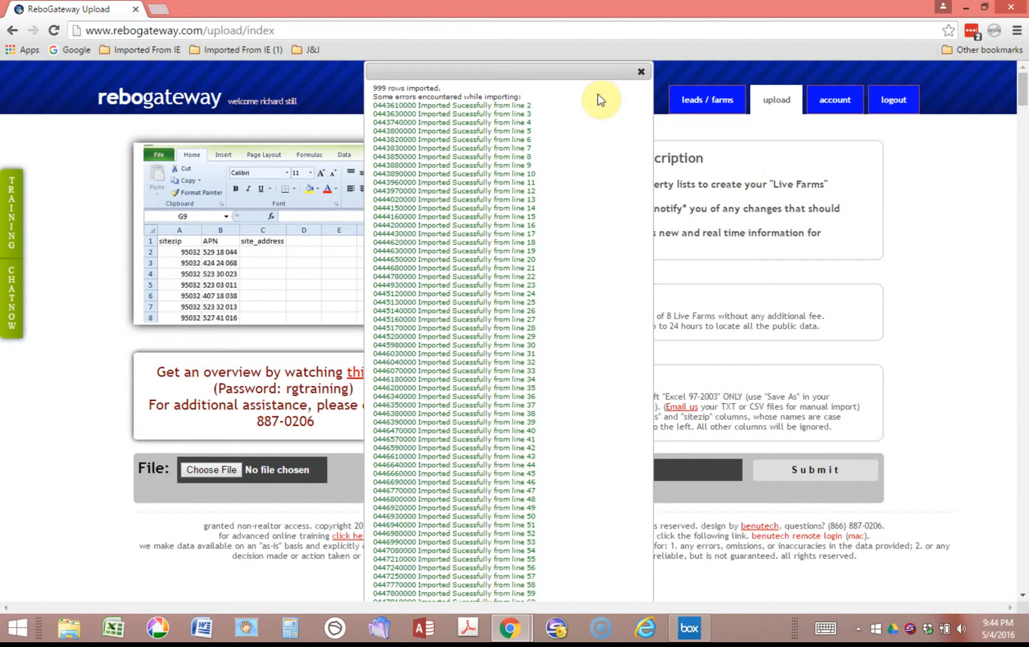
{"action": "left_click", "coordinate": [640, 73]}
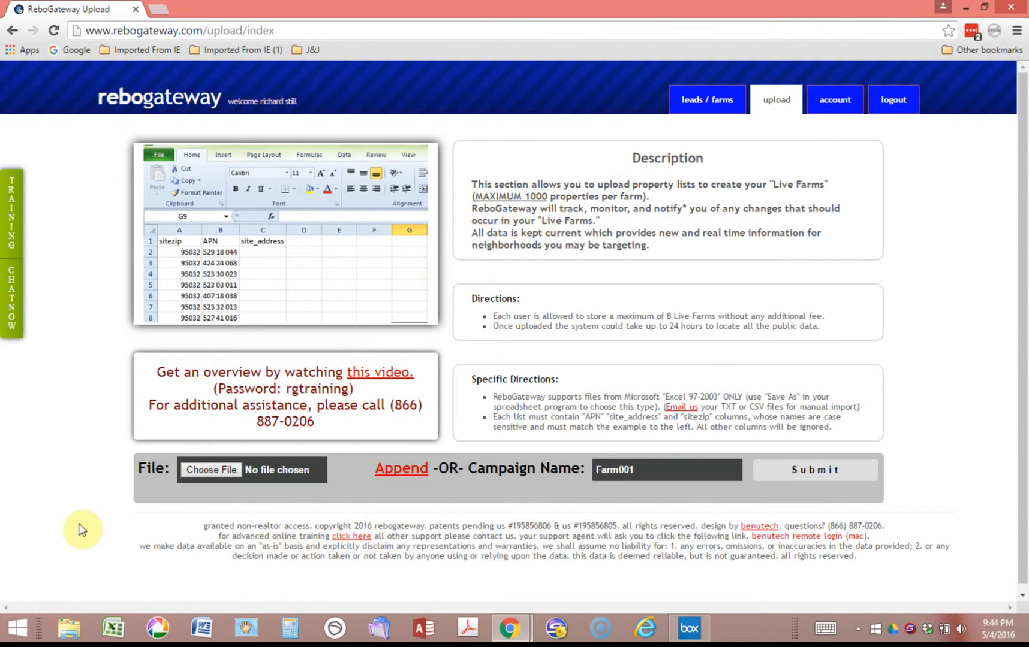
Choose Farm002.xls from the DUVAL folder, change the campaign name to Farm002, and submit the upload
{"action": "left_click", "coordinate": [208, 469]}
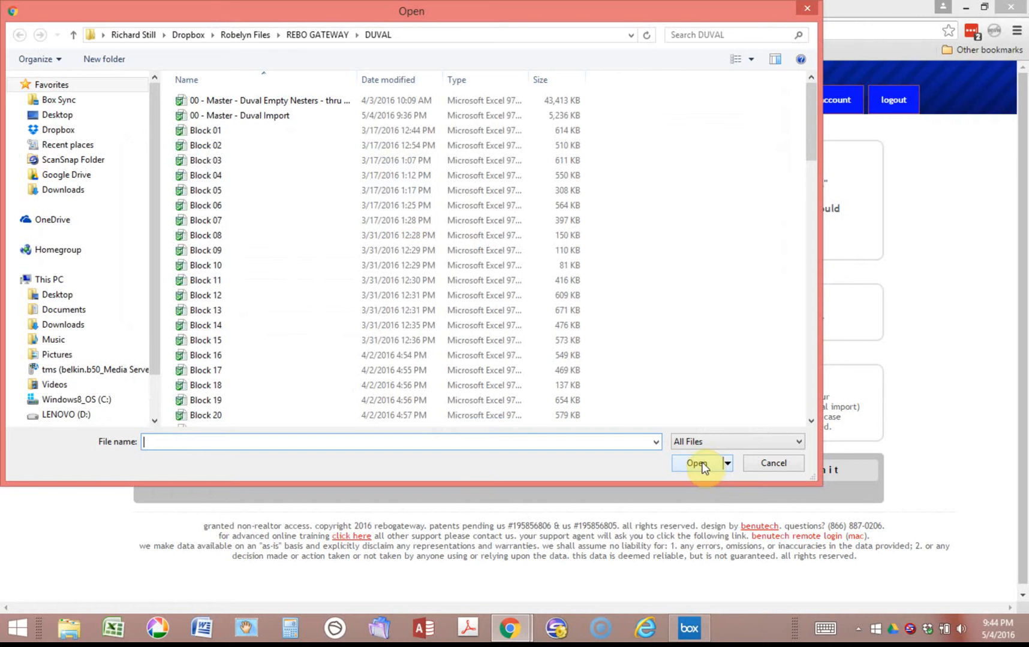
{"action": "left_click_drag", "start_coordinate": [812, 109], "coordinate": [816, 374]}
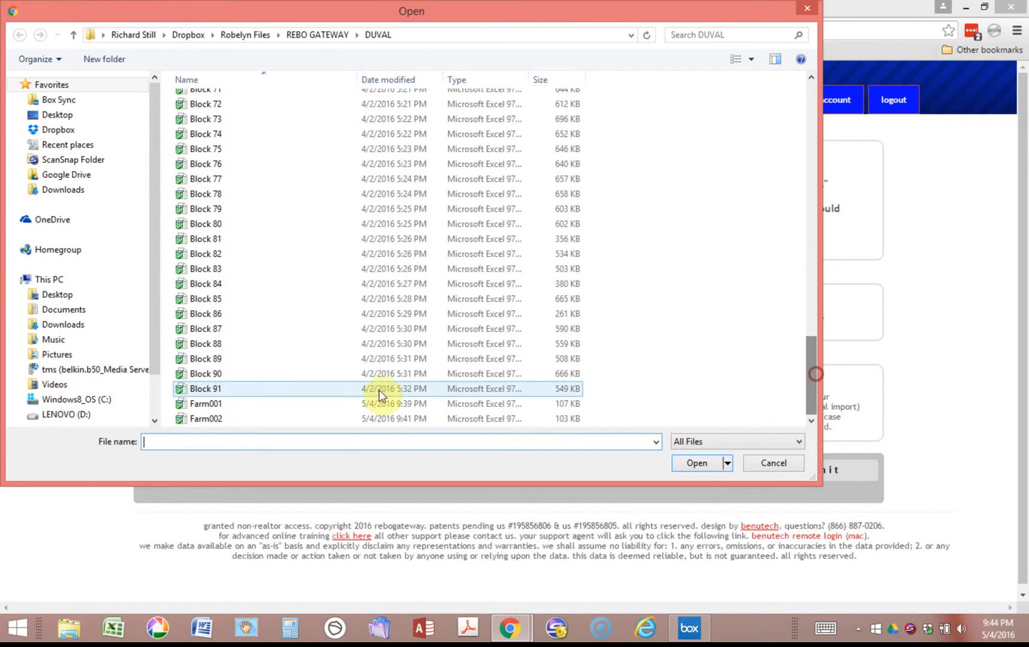
{"action": "left_click", "coordinate": [207, 419]}
{"action": "left_click", "coordinate": [689, 470]}
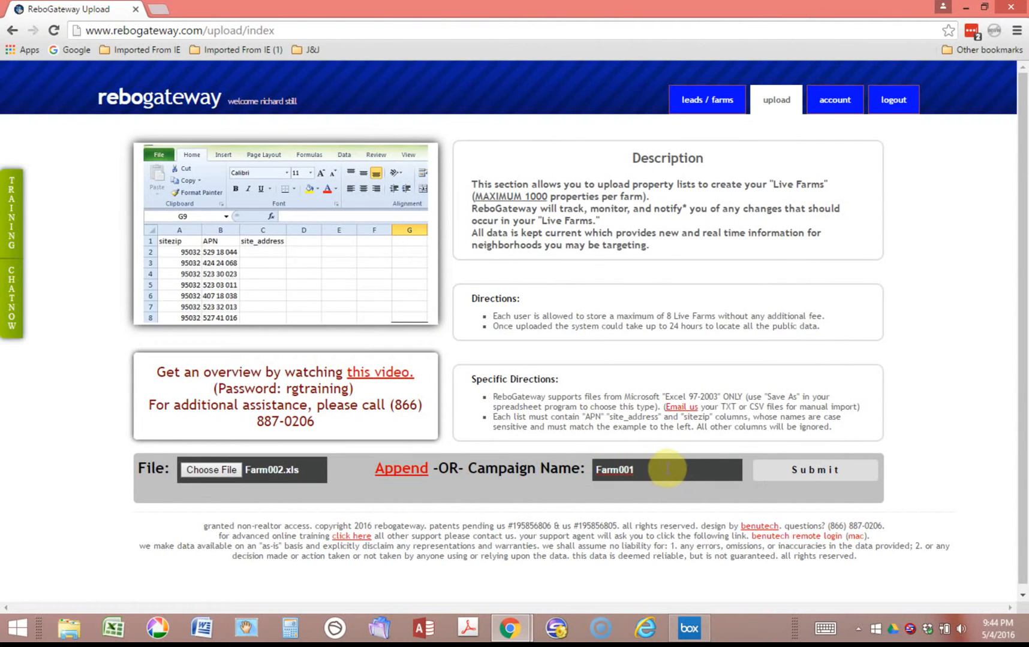
{"action": "key", "text": "BackSpace"}
{"action": "type", "text": "2"}
{"action": "left_click", "coordinate": [815, 472]}
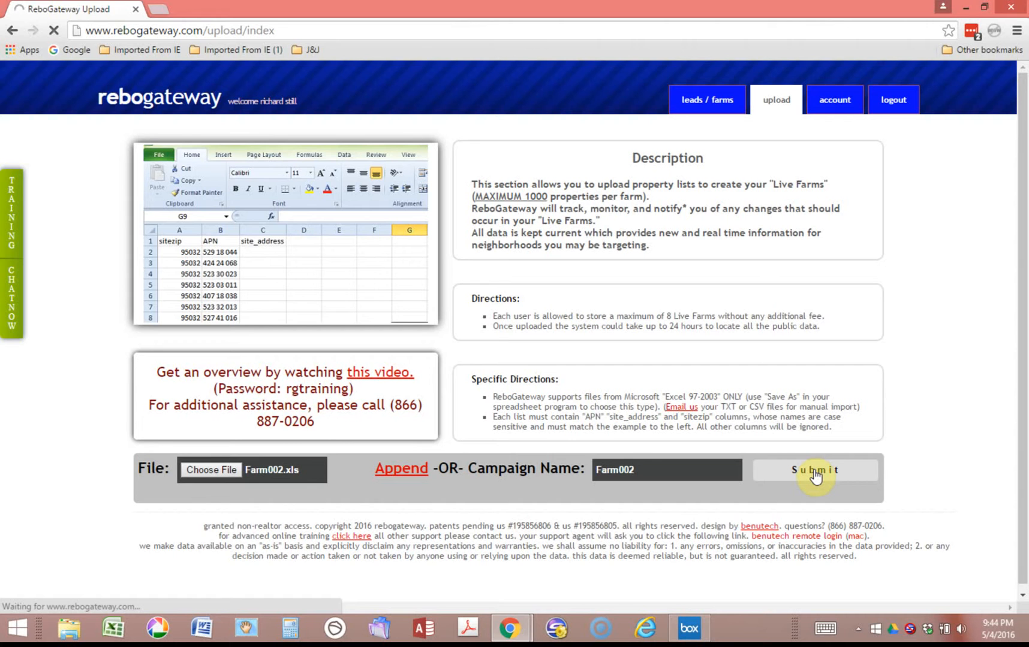